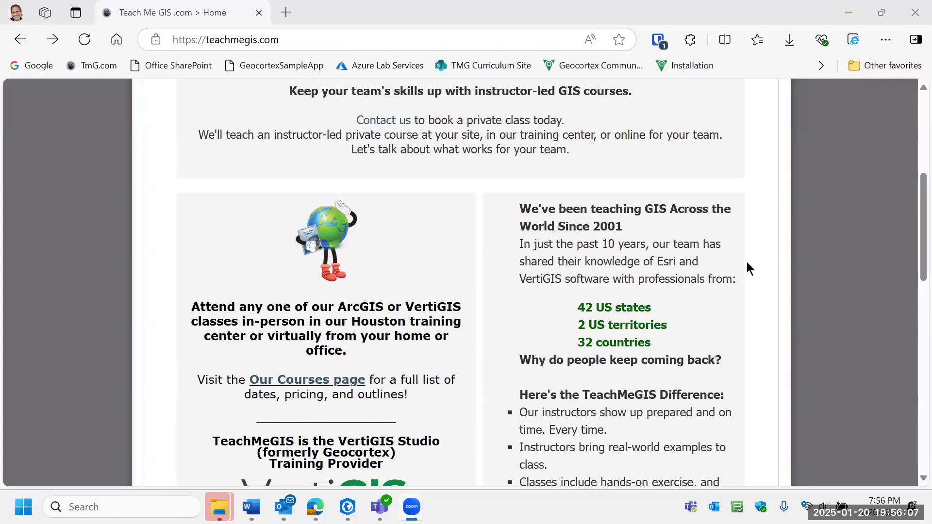
Minimize Microsoft Edge to show the ArcGIS Pro map of AnnualCrime_2016 points.
click(848, 18)
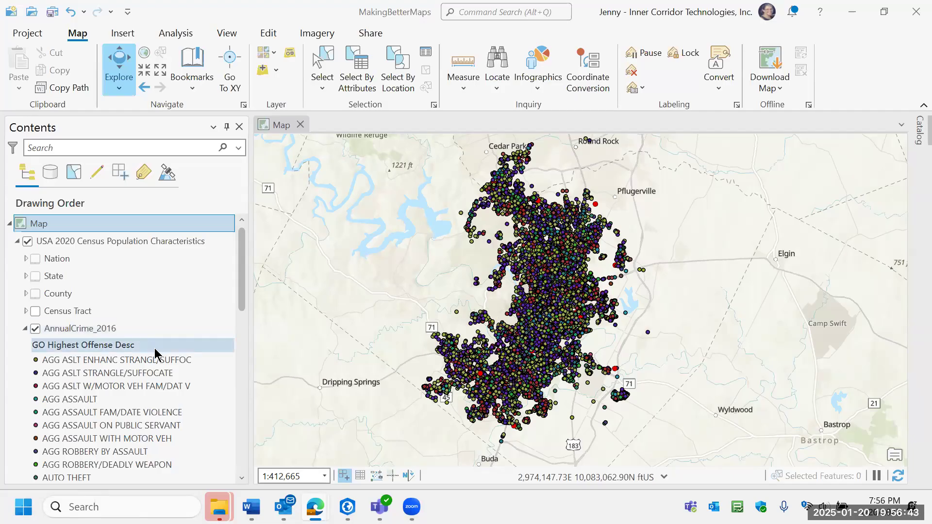
scroll(152, 359, down, 2)
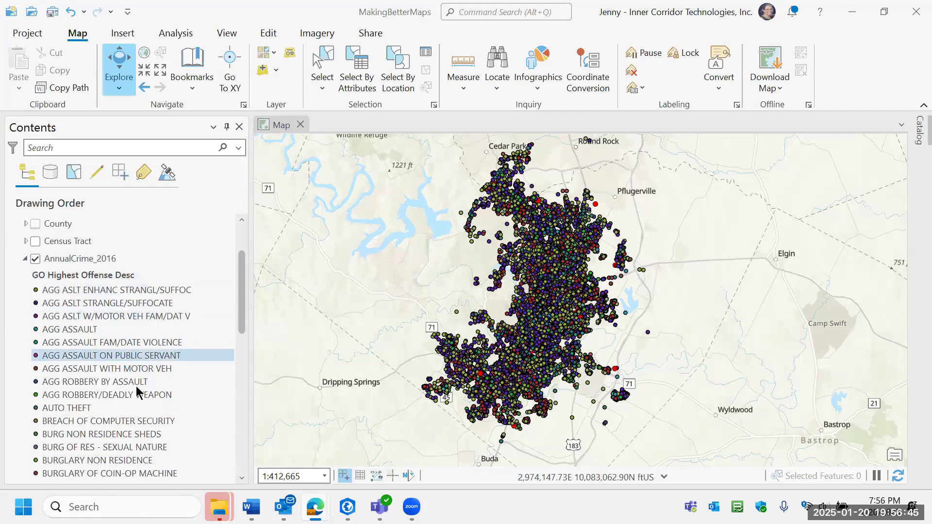
scroll(130, 405, down, 4)
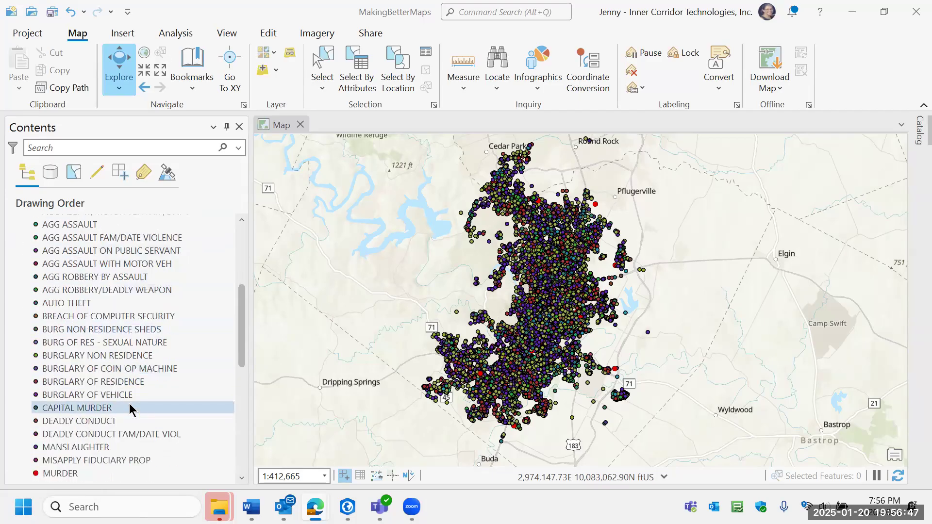
scroll(130, 407, down, 1)
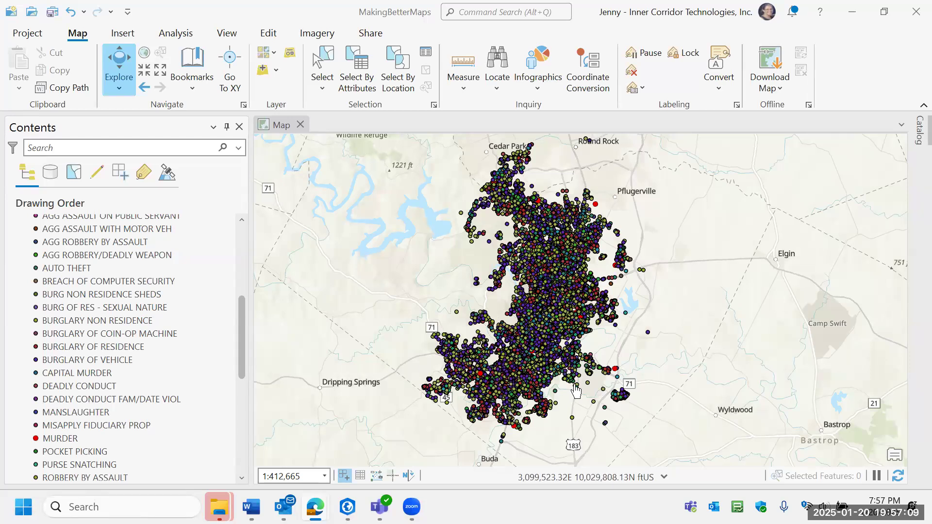
scroll(196, 333, up, 5)
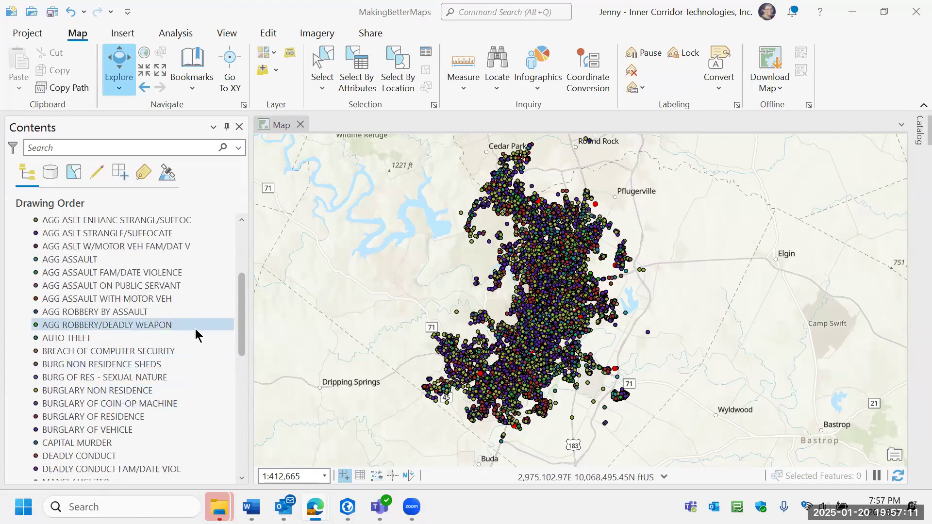
scroll(165, 323, up, 1)
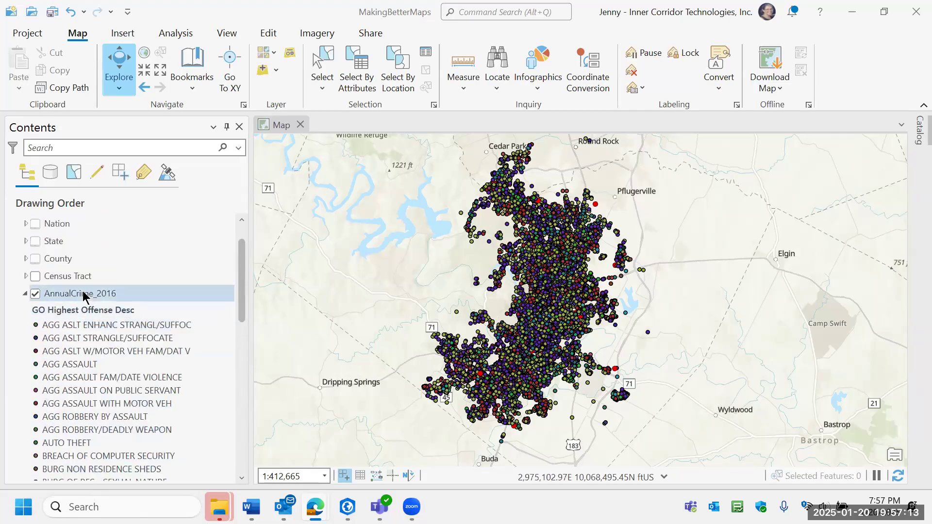
Open the AnnualCrime_2016 attribute table and select its GO Highest Offense Desc column.
right_click(84, 296)
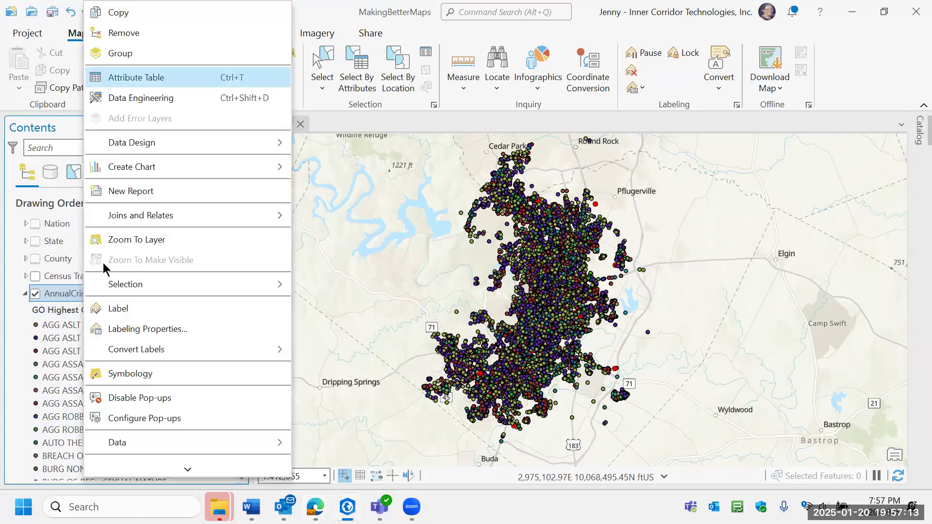
click(132, 78)
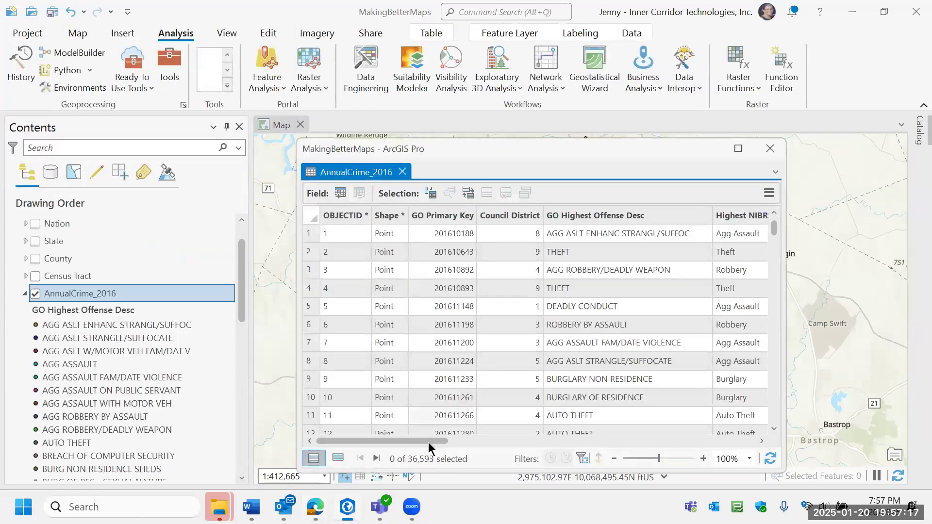
drag(439, 443, 461, 443)
click(508, 216)
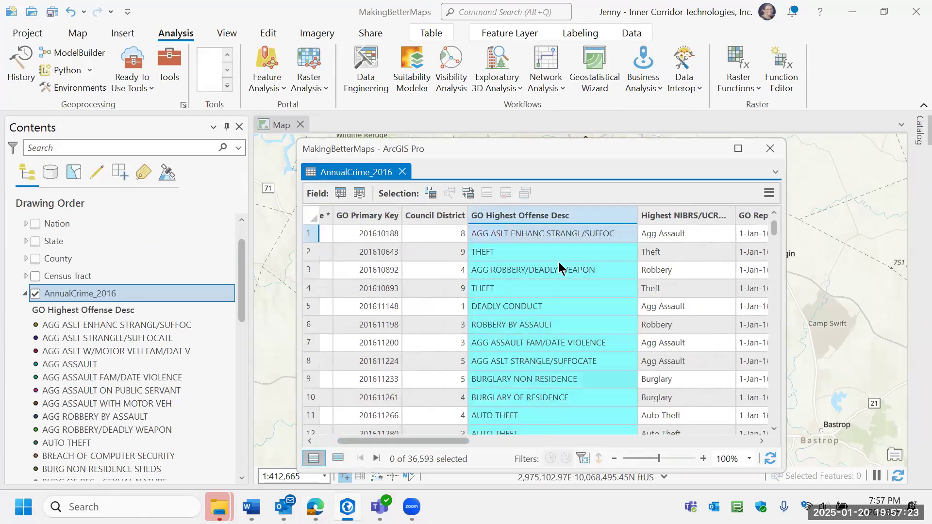
drag(570, 152, 456, 203)
Browse the Analysis Tools toolbox to the Statistics toolset listing Frequency.
click(169, 63)
text(fre)
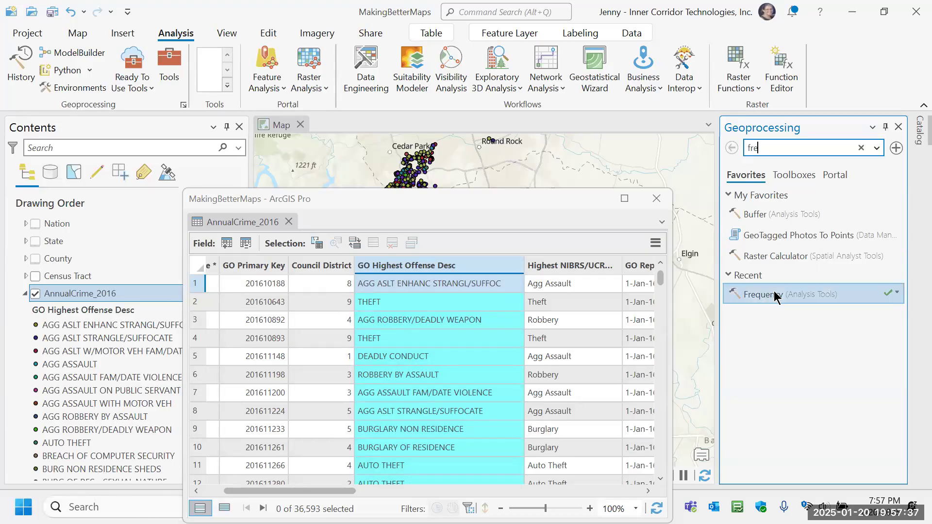
click(795, 174)
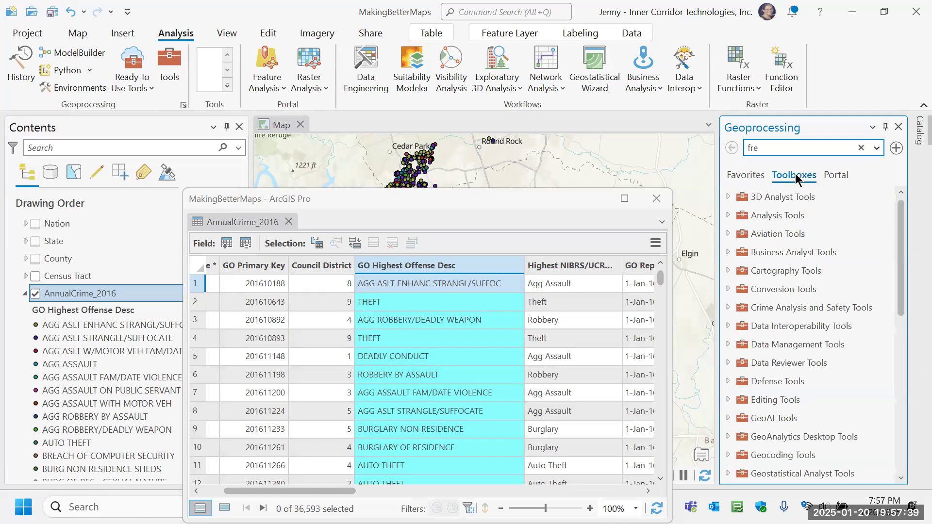
click(728, 215)
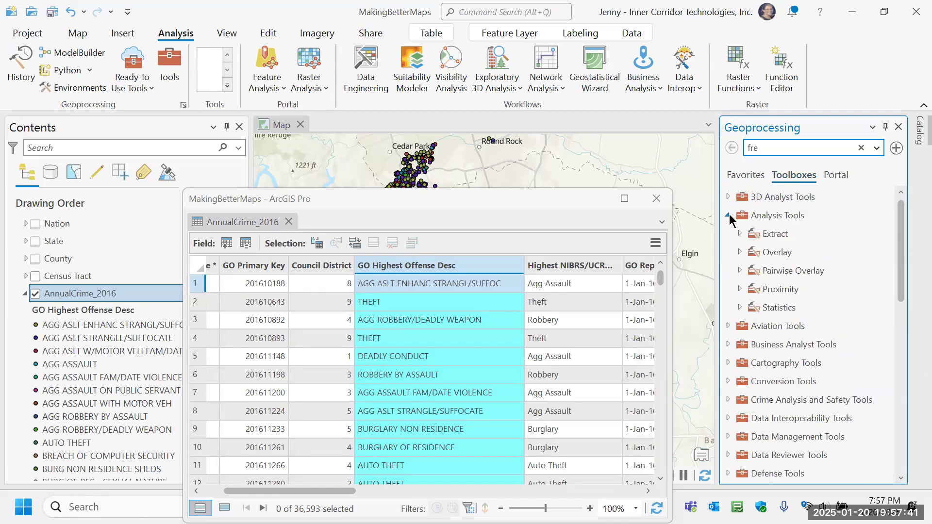
click(740, 307)
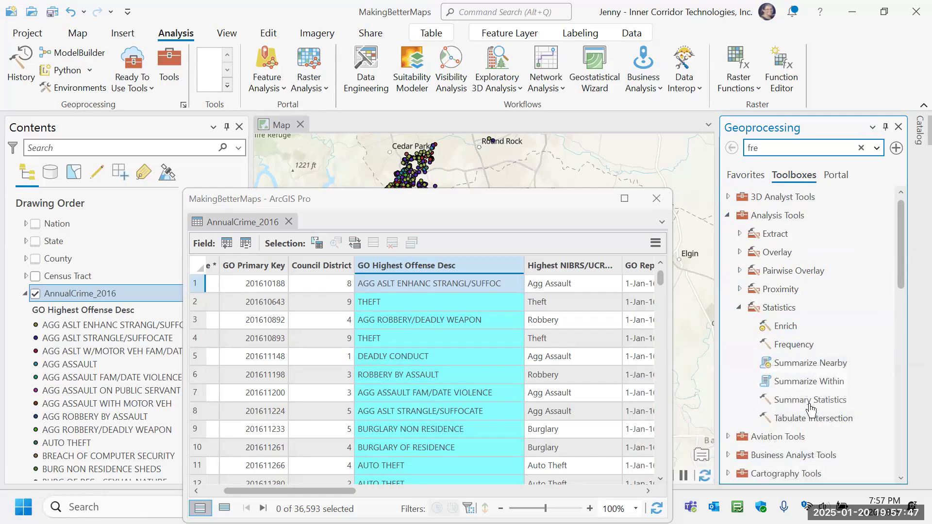
Run Frequency with input AnnualCrime_2016 and frequency field GO Highest Offense Desc, no summary field.
click(805, 346)
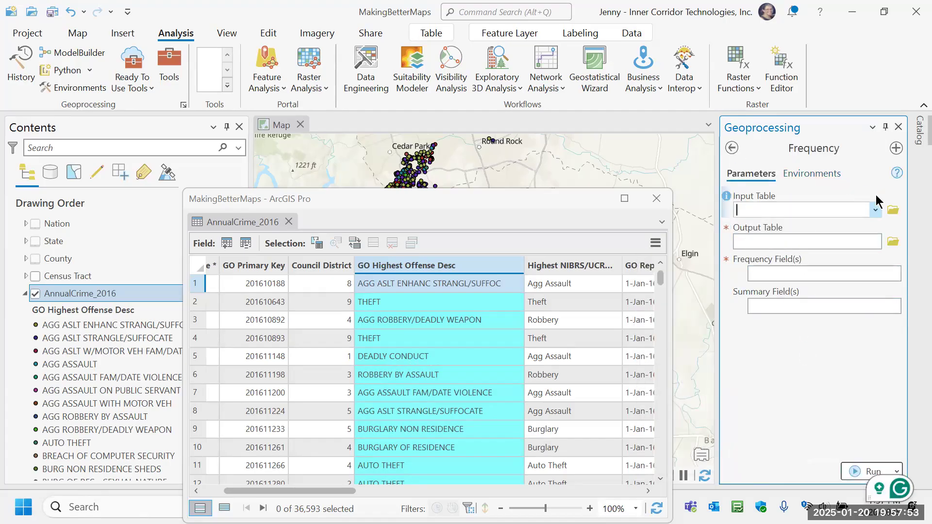
click(876, 211)
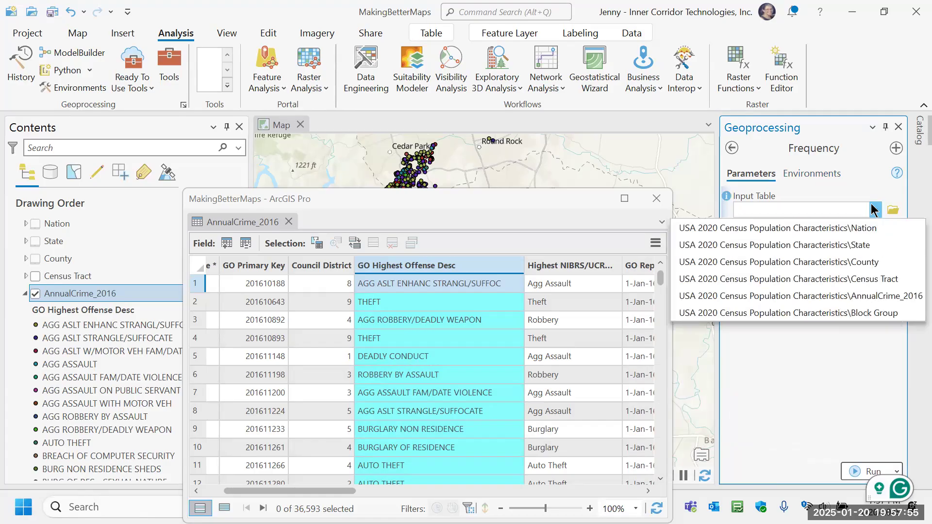
click(884, 296)
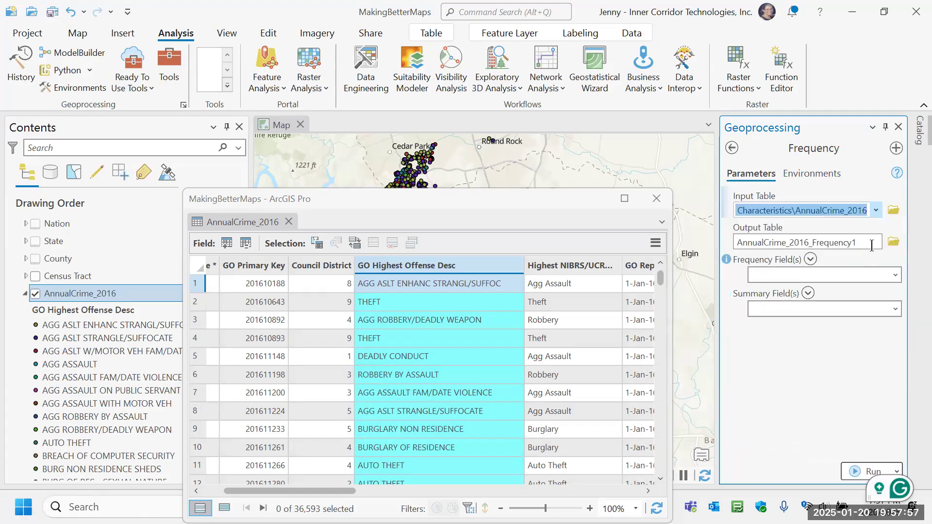
click(895, 275)
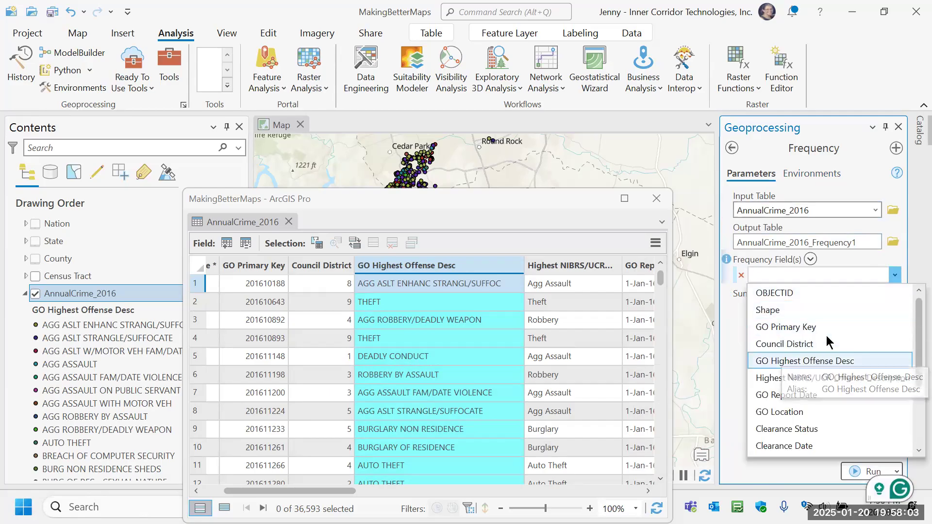
click(817, 361)
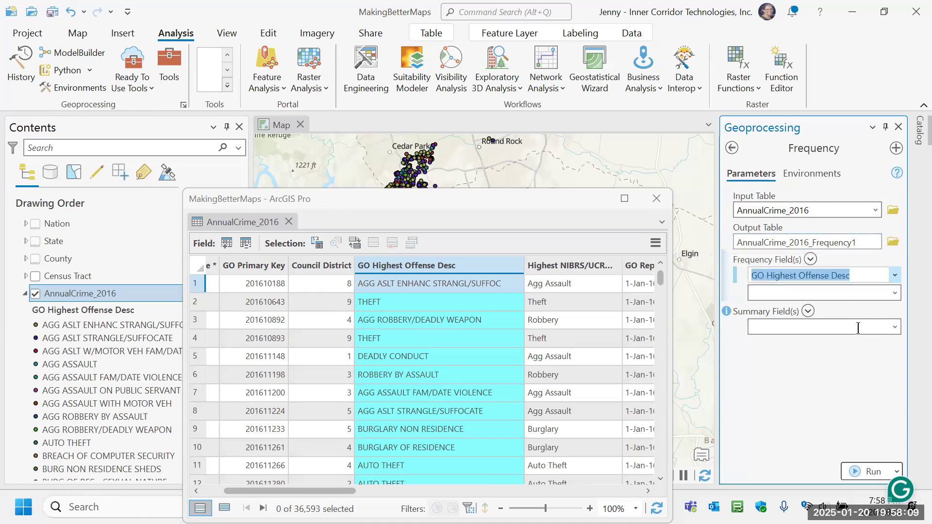
click(895, 328)
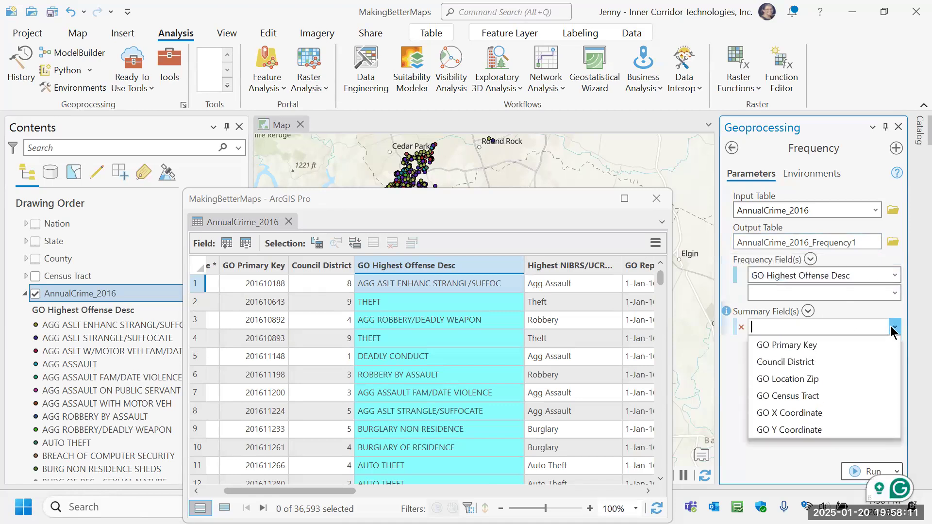
click(878, 305)
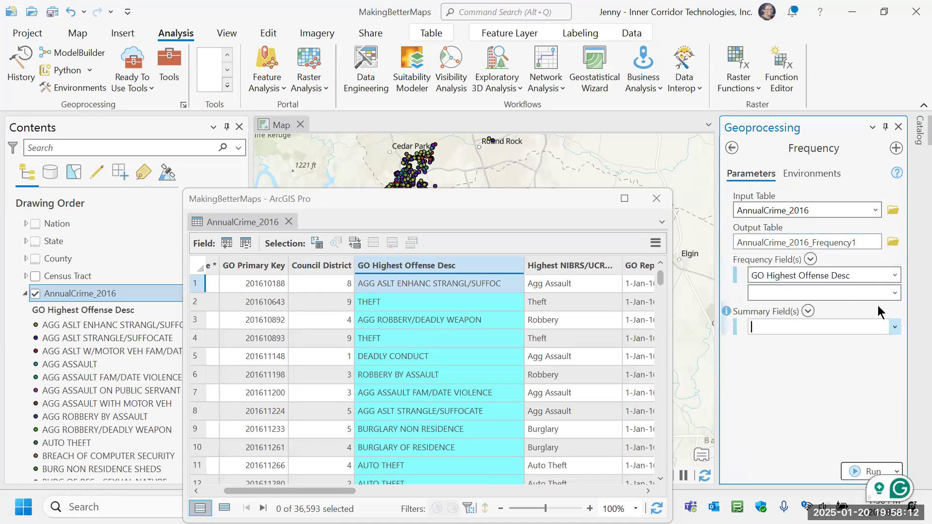
click(862, 472)
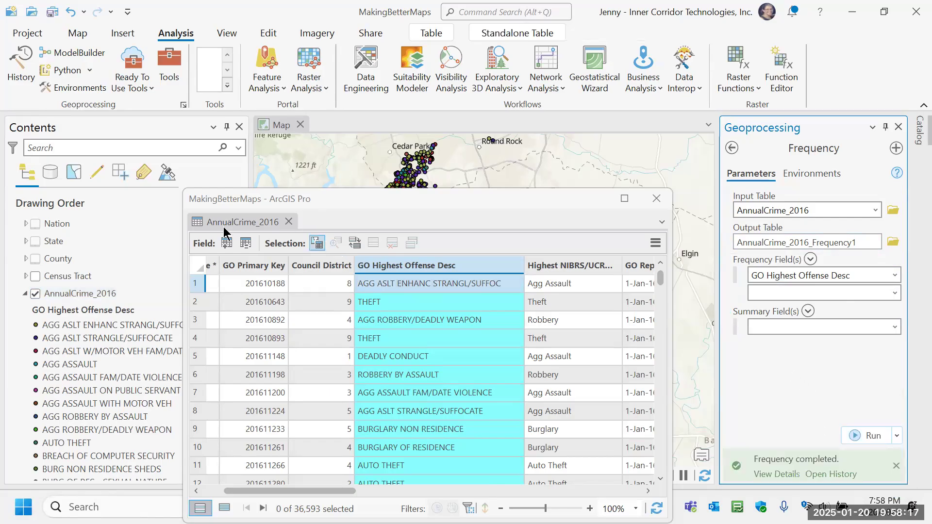
Open AnnualCrime_2016_Frequency1 from Standalone Tables and widen its GO Highest Offense Desc column.
scroll(118, 310, down, 15)
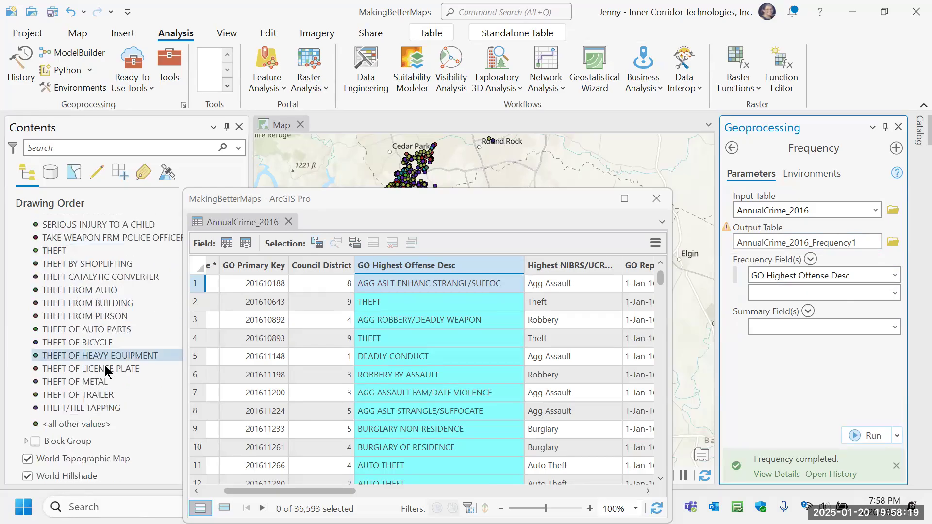
right_click(68, 477)
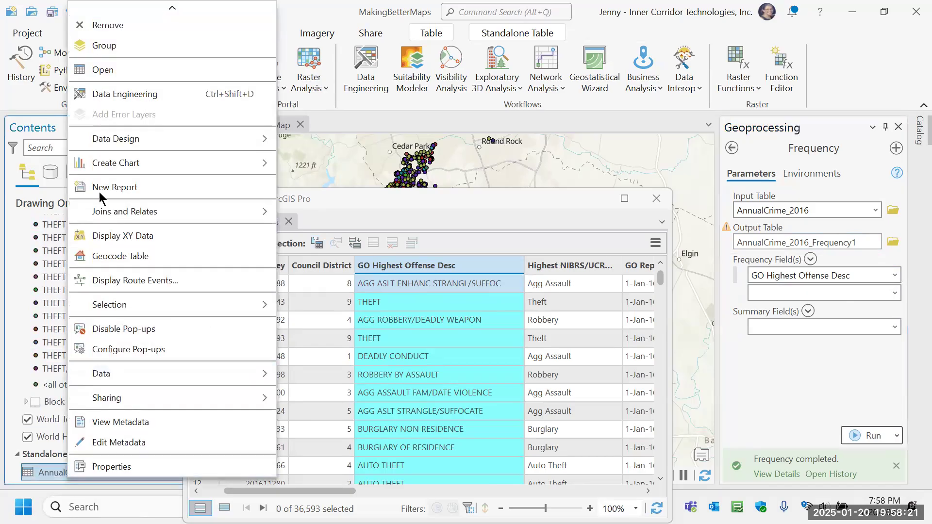
click(111, 71)
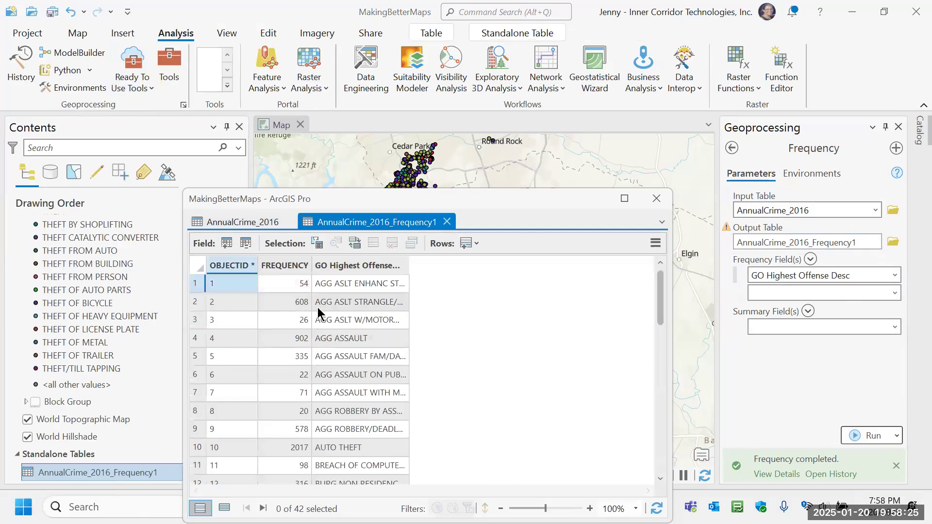
drag(409, 265, 567, 284)
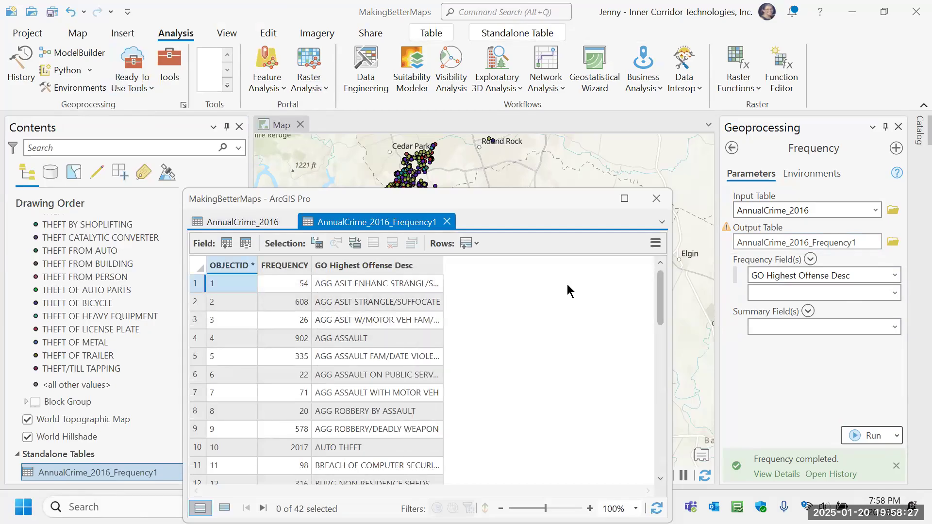
scroll(381, 373, down, 8)
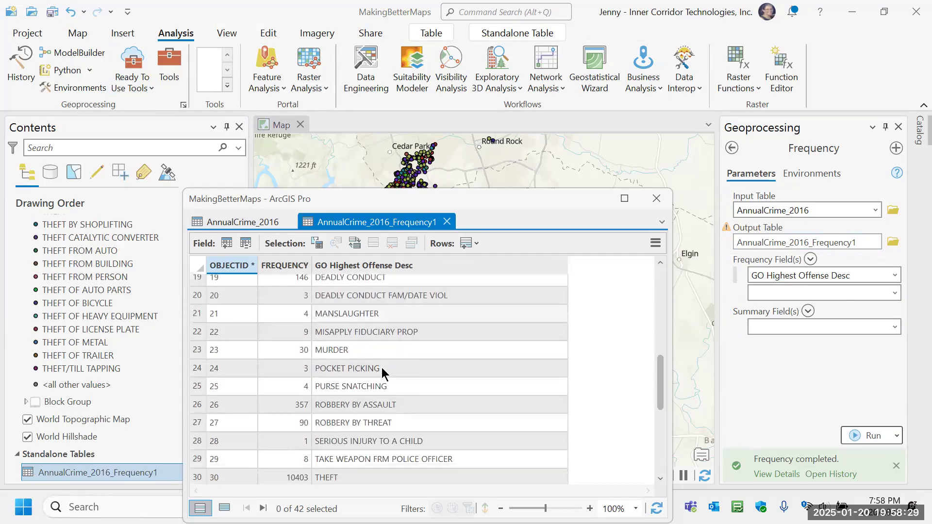
scroll(381, 373, up, 2)
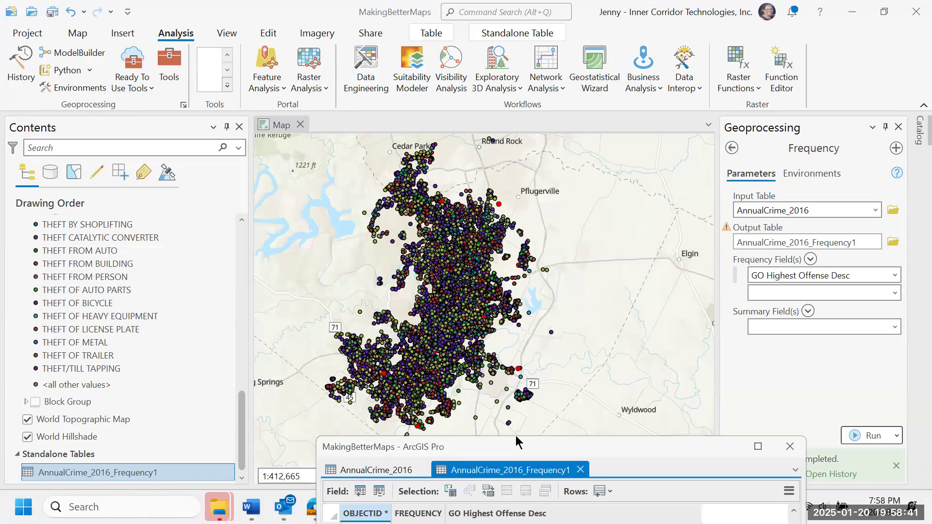
Close the AnnualCrime_2016_Frequency1 table and the attribute table window.
drag(516, 447, 532, 295)
click(596, 318)
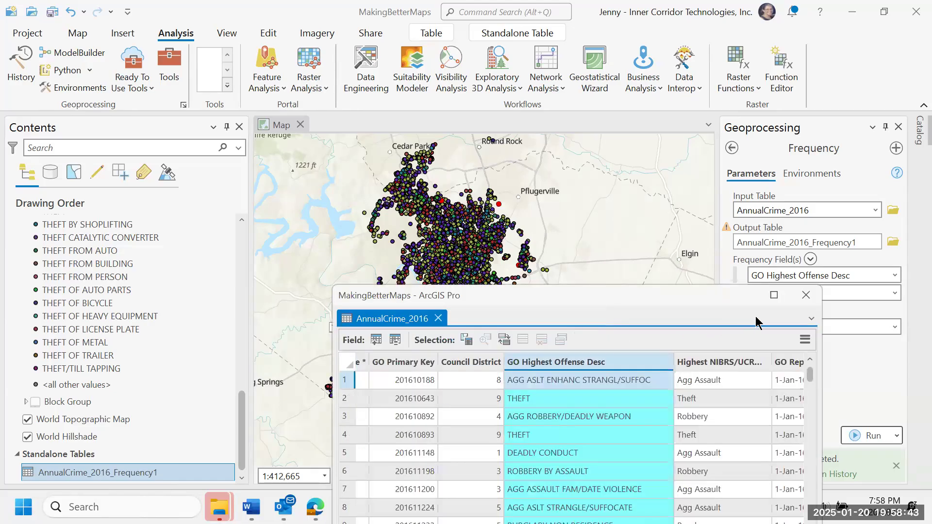
click(806, 295)
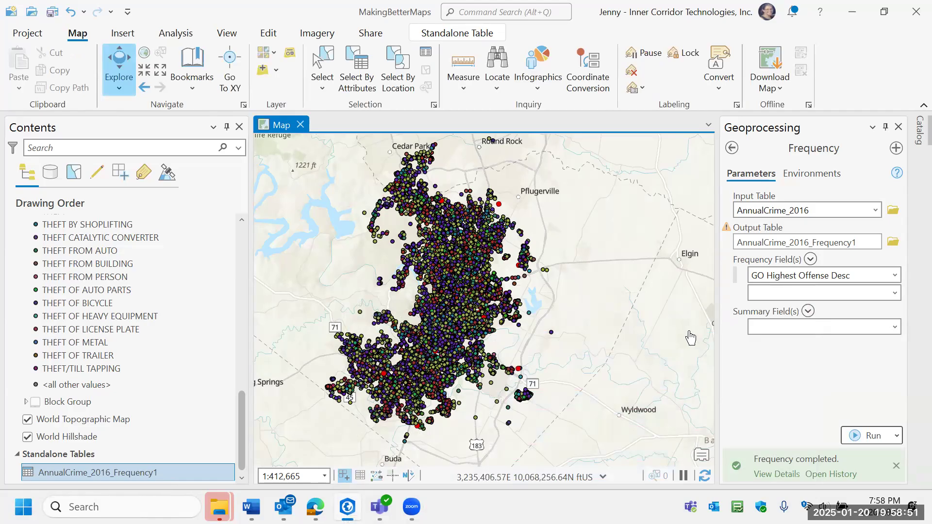
Select AnnualCrime_2016 in Contents and bring up its Symbology choices on the Feature Layer tab.
scroll(206, 337, up, 6)
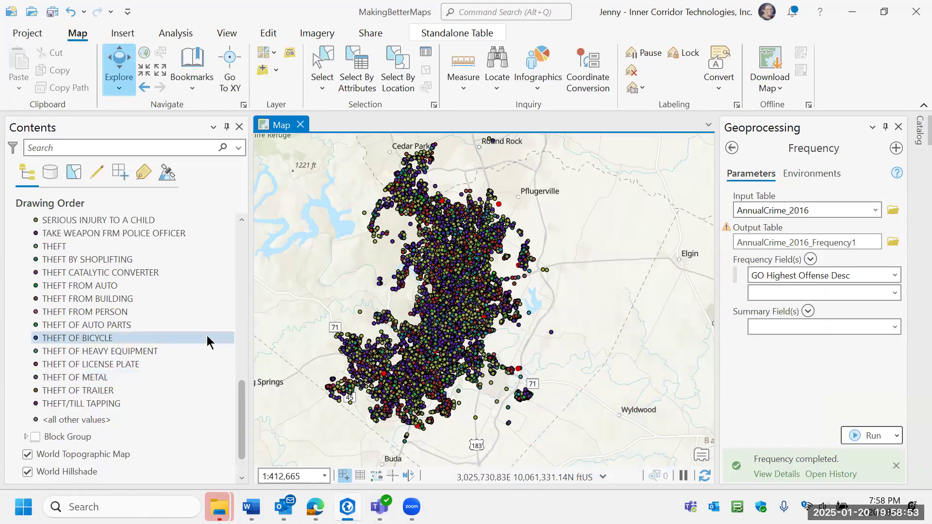
scroll(206, 331, up, 7)
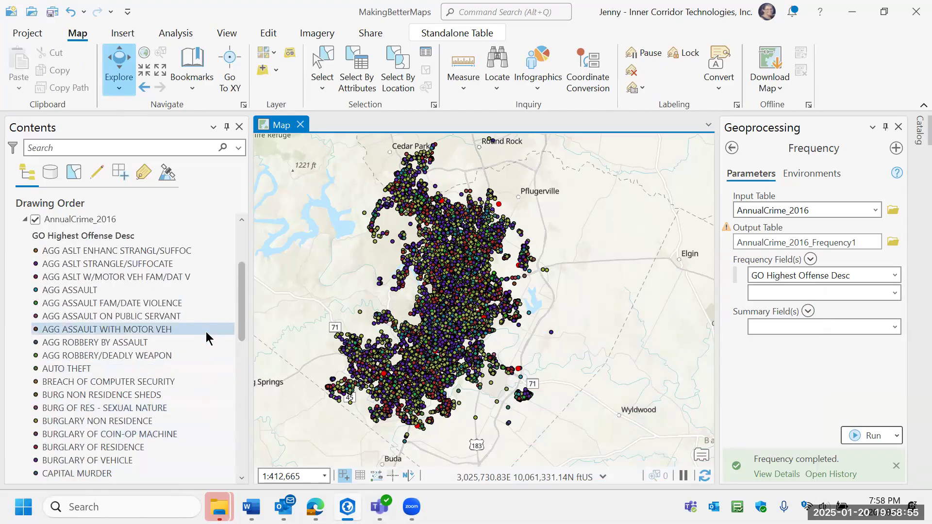
click(84, 291)
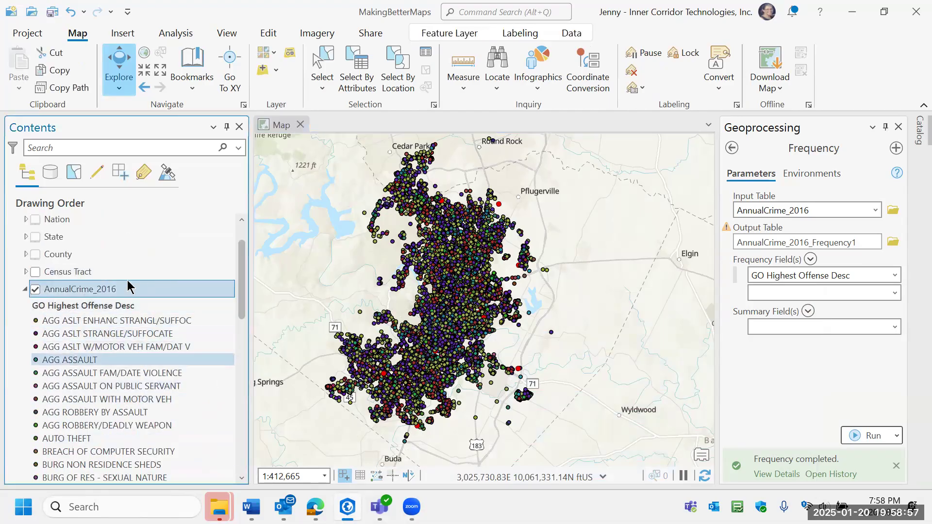
click(454, 34)
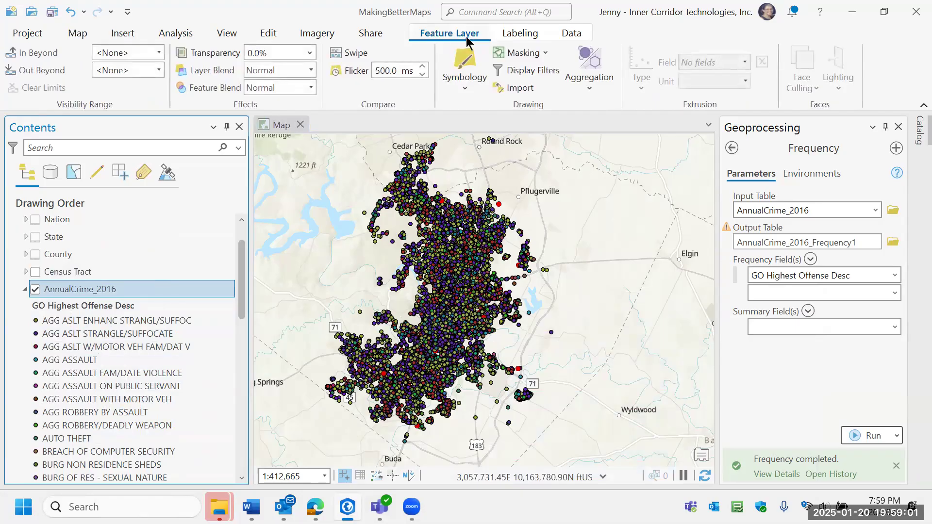
Apply Unique Values symbology, enable symbol layer drawing, and keep MURDER first in the drawing order.
click(467, 88)
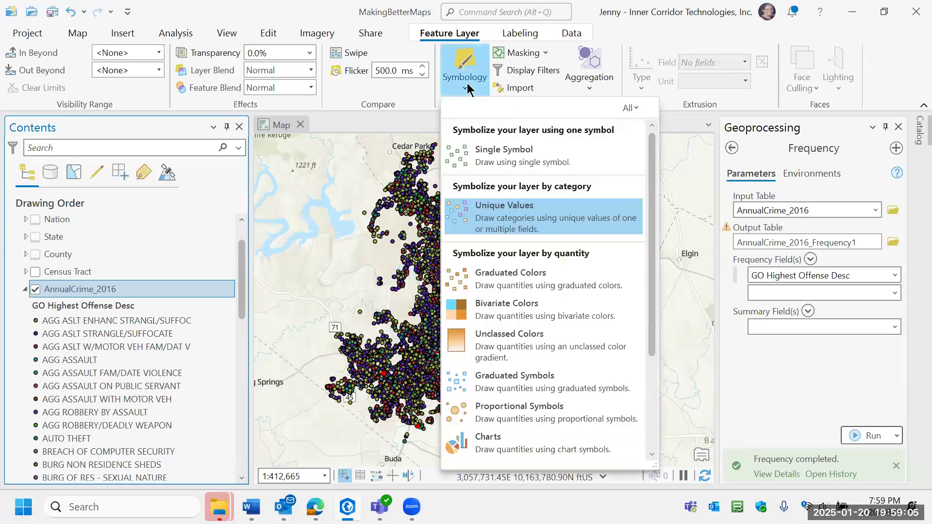
click(524, 225)
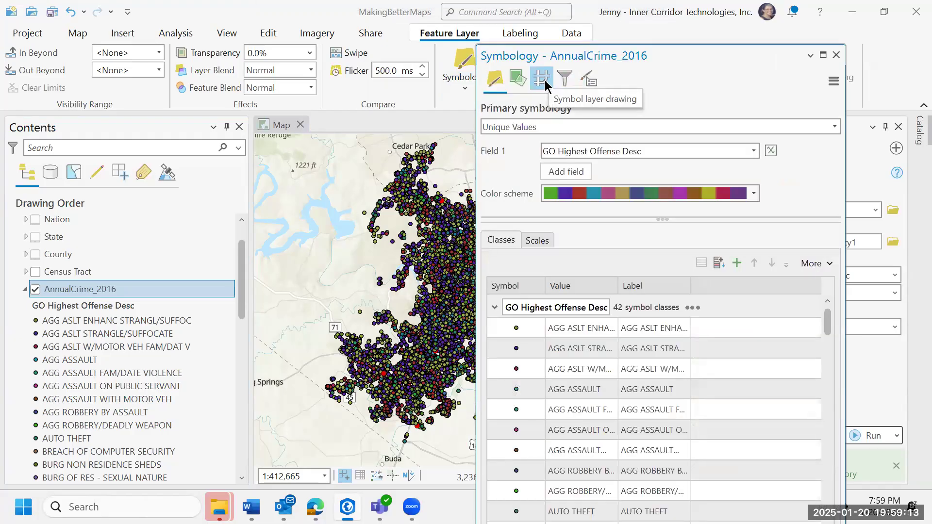
click(542, 78)
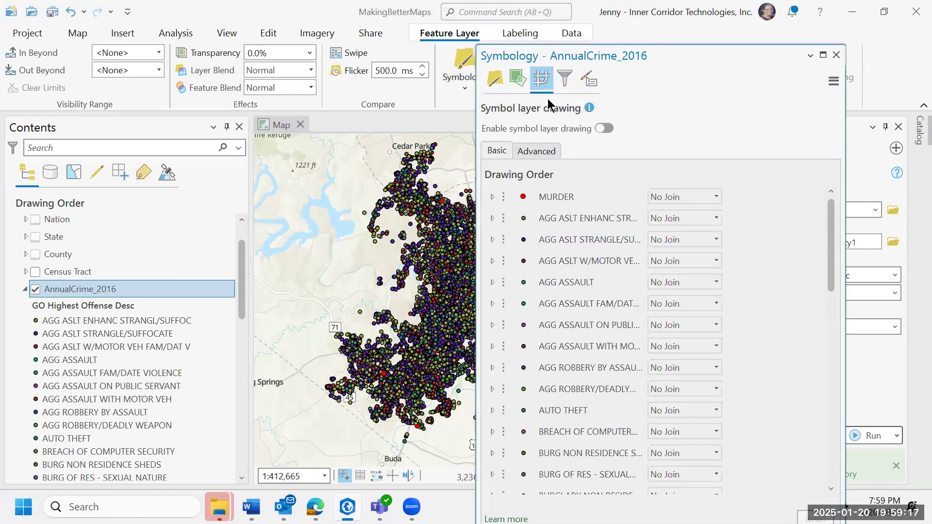
click(605, 129)
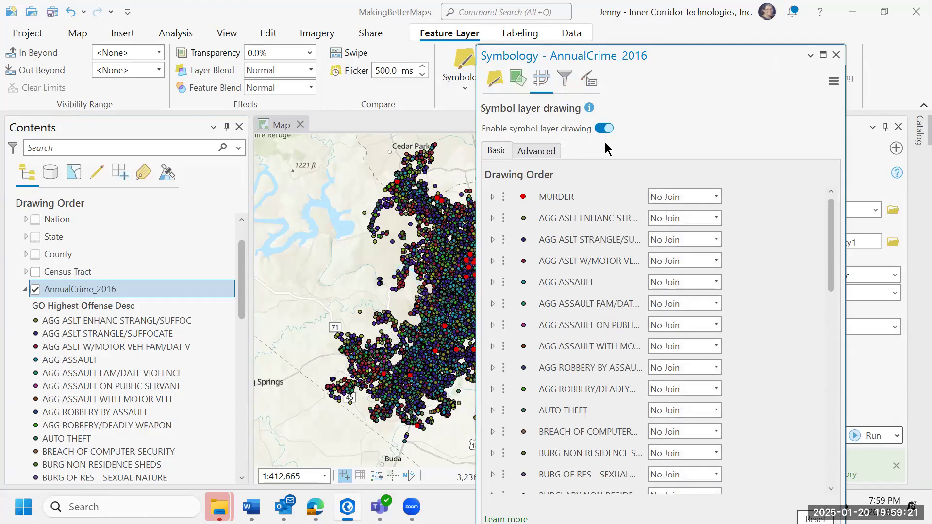
click(504, 198)
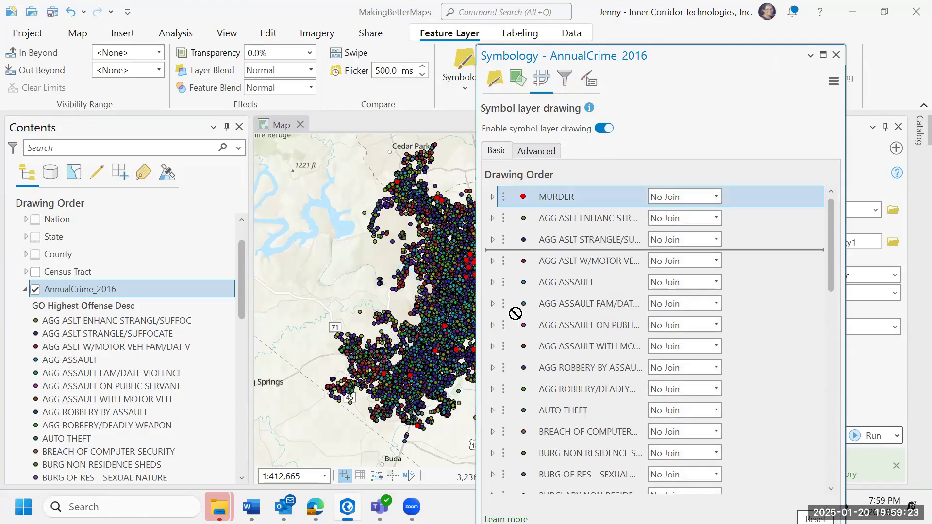
mouse_move(516, 313)
mouse_down()
mouse_move(519, 468)
mouse_move(508, 490)
mouse_up()
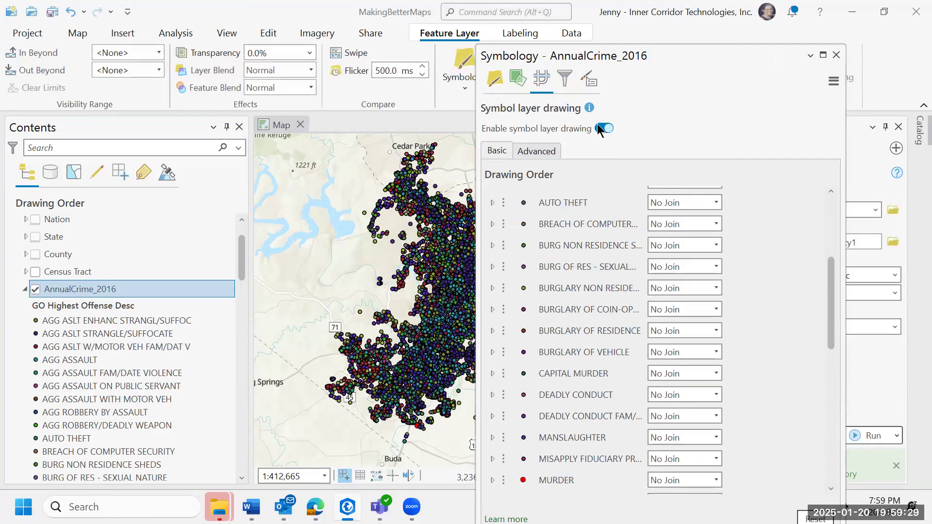
mouse_move(507, 480)
mouse_down()
mouse_move(523, 311)
mouse_move(513, 197)
mouse_up()
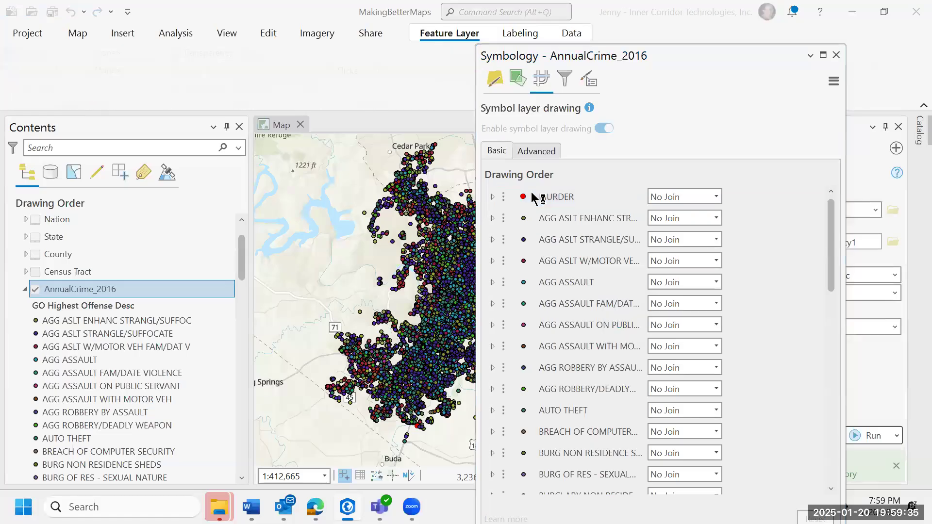
Dock and re-float the Symbology pane, then view the Display filters listing the MURDER Filter 1.
double_click(686, 59)
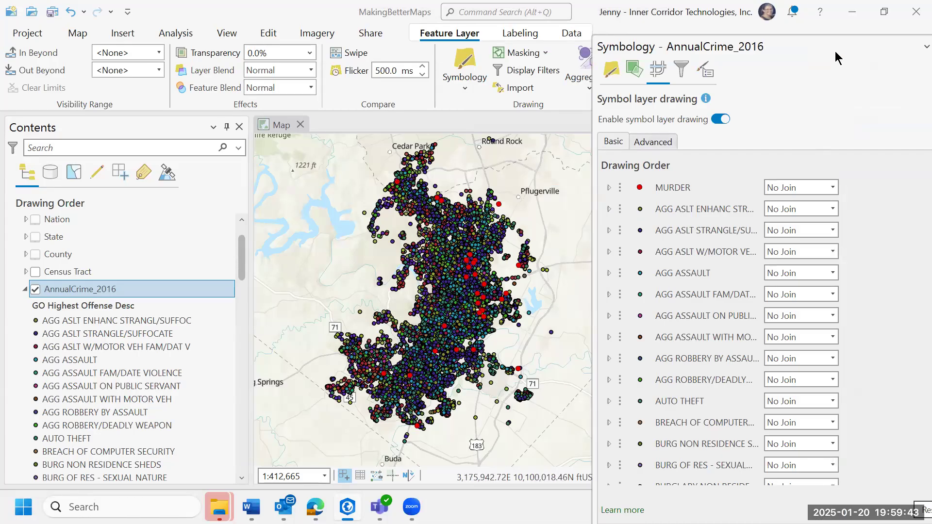
double_click(751, 45)
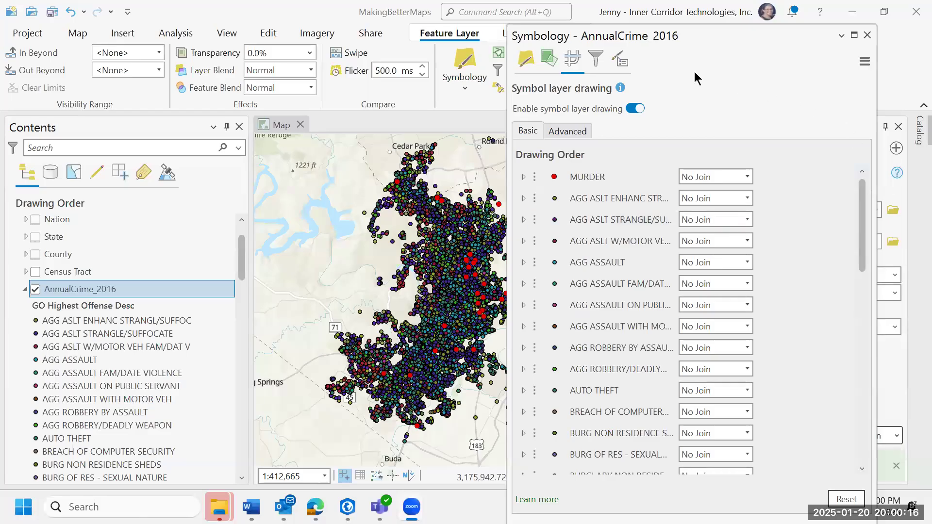
click(597, 60)
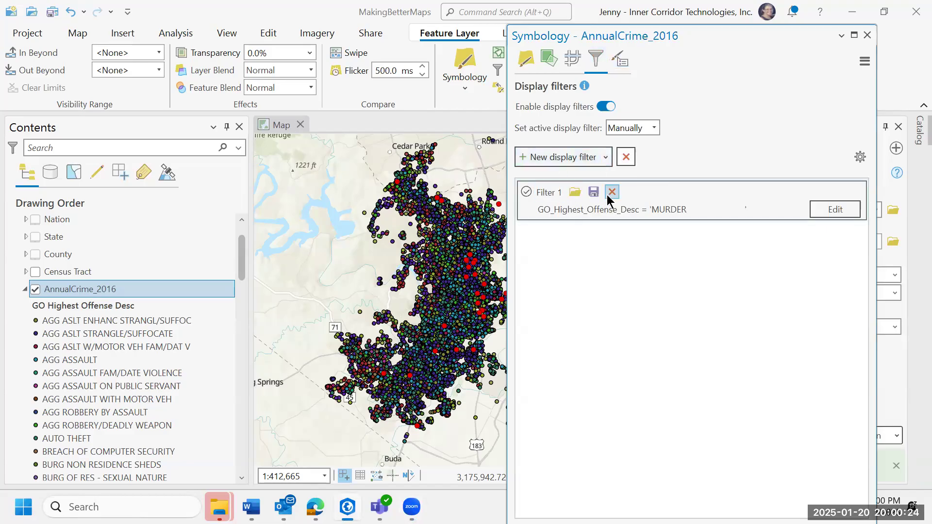
Delete the MURDER display filter and set filters to activate By scale, checking the <all features> range.
click(611, 193)
click(726, 307)
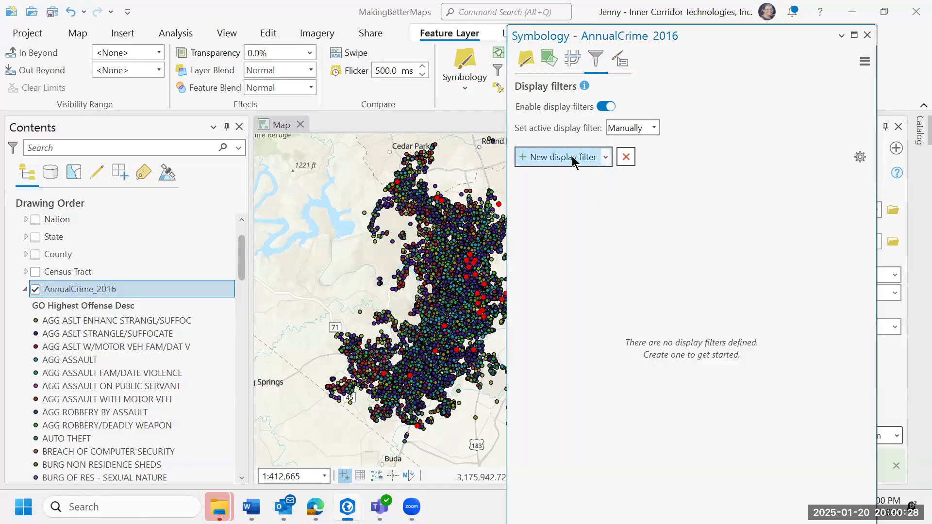
click(640, 128)
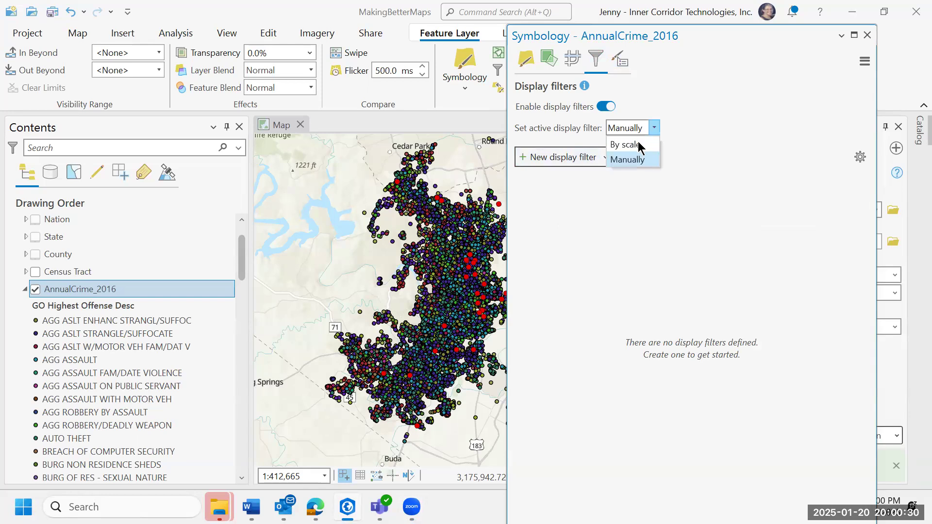
click(646, 128)
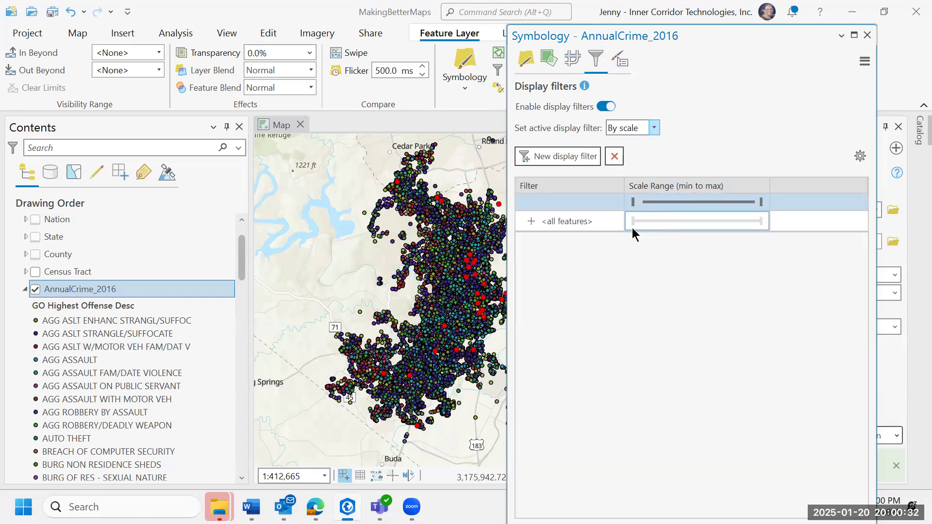
click(631, 219)
click(636, 334)
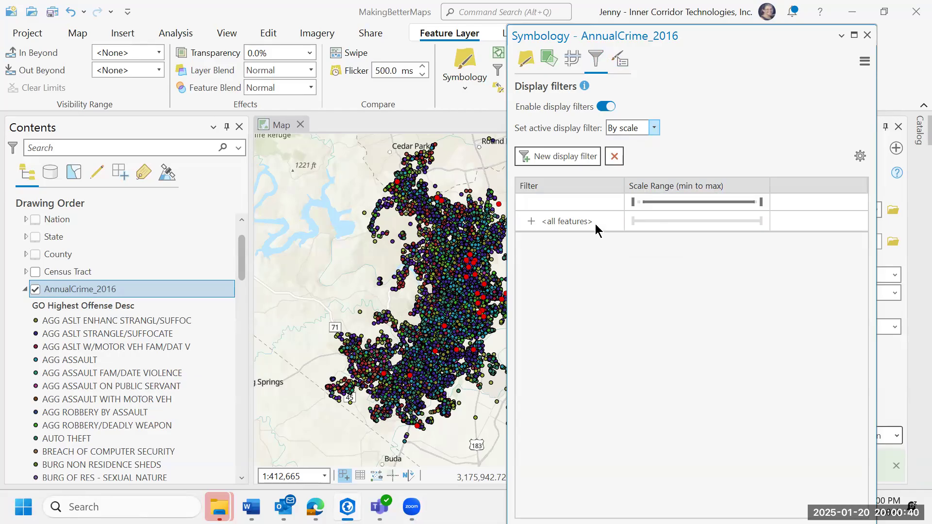
click(653, 129)
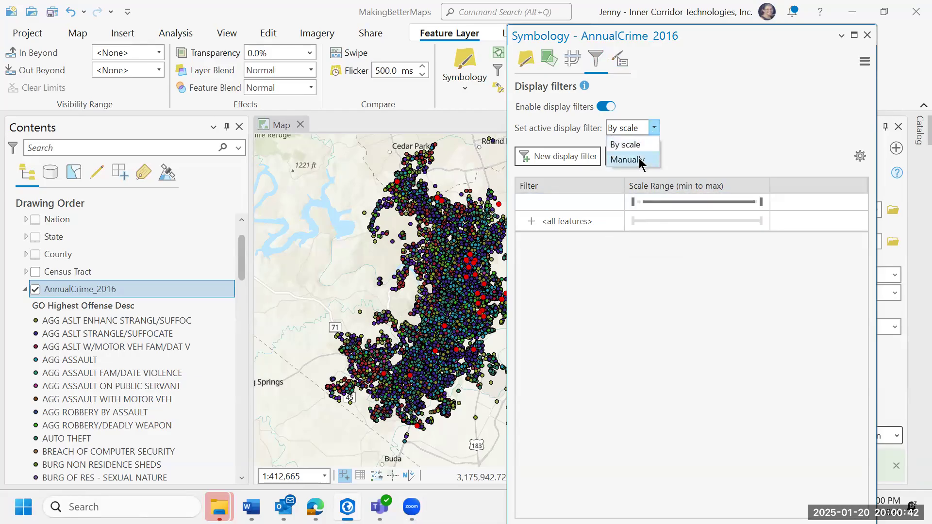
Switch to manual activation and add Filter 1: GO Highest Offense Desc equal to MURDER.
click(640, 162)
click(589, 158)
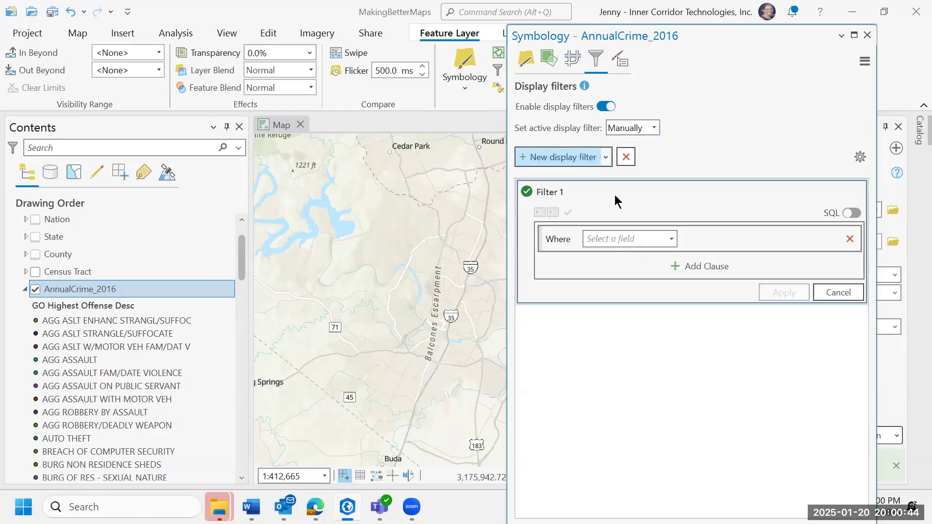
click(671, 239)
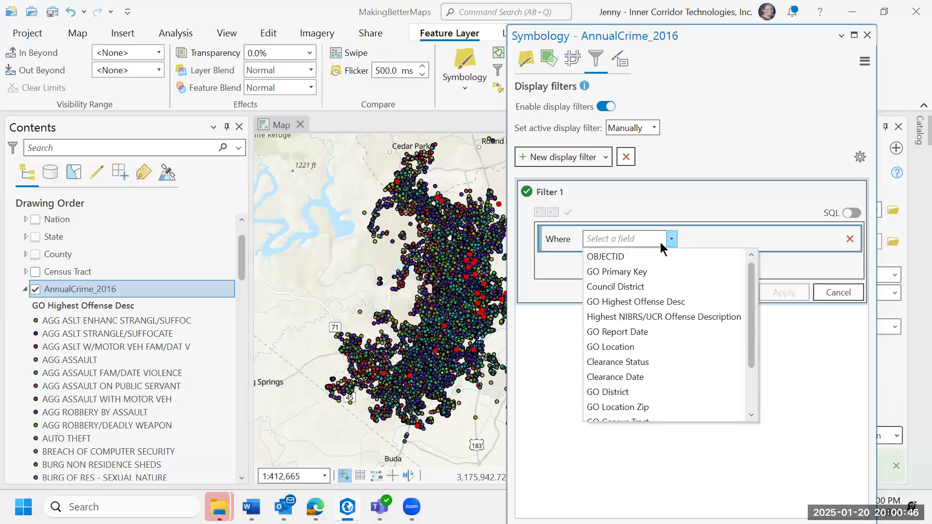
click(660, 302)
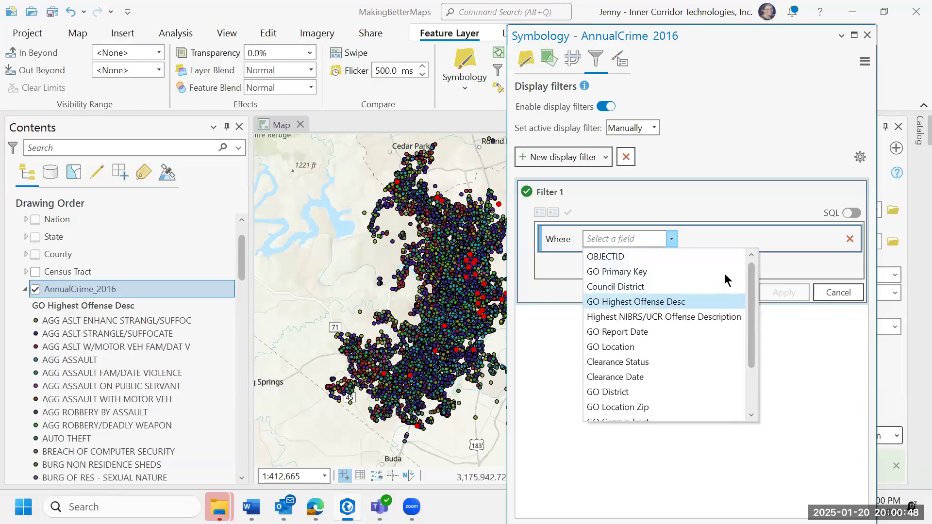
click(833, 240)
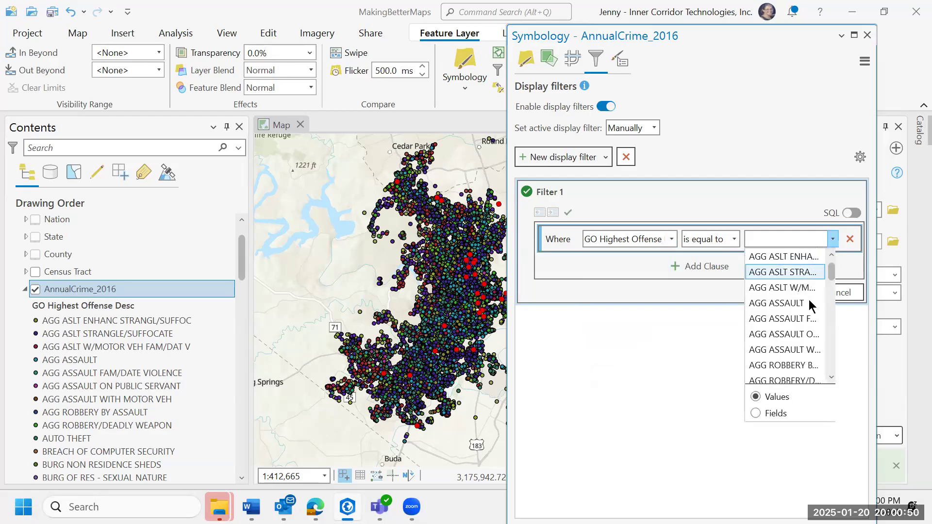
scroll(809, 301, down, 3)
scroll(808, 311, down, 5)
click(801, 316)
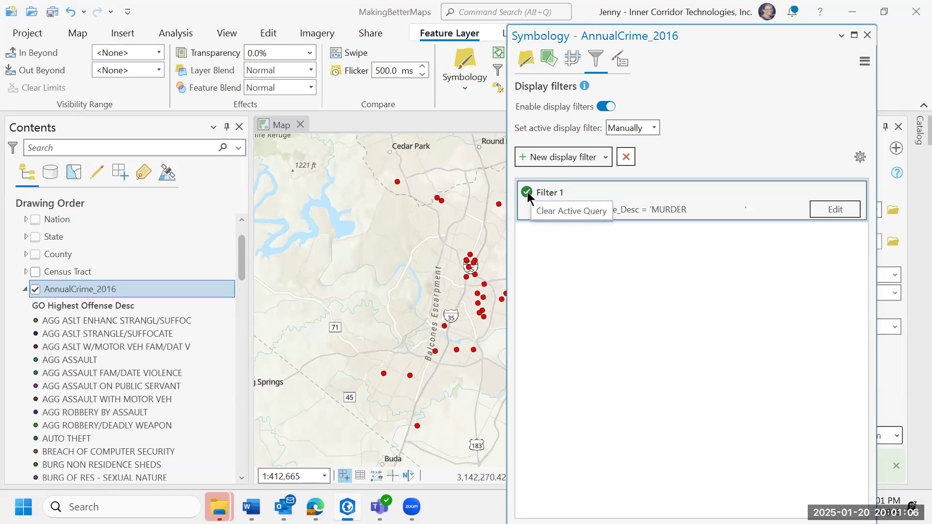
Toggle the MURDER display filter off and back on, then open and close the crime layer's attribute table.
click(528, 195)
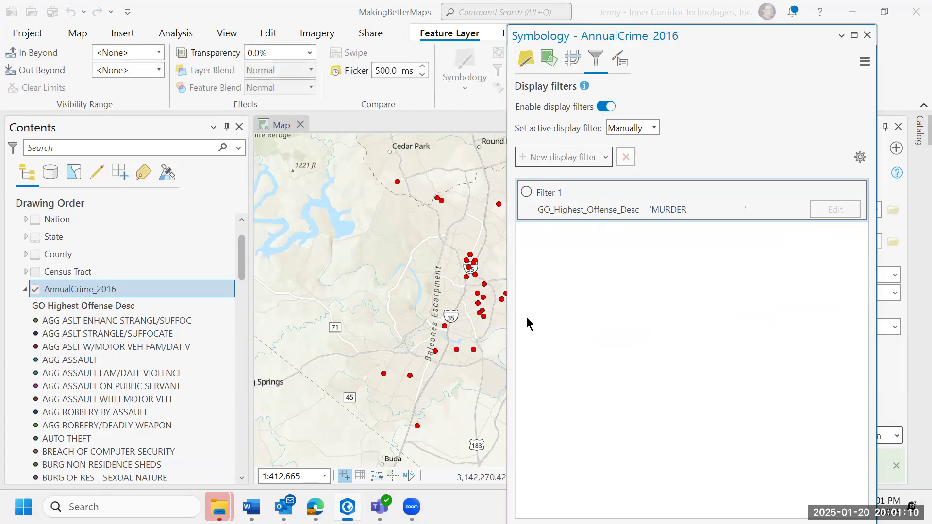
click(527, 192)
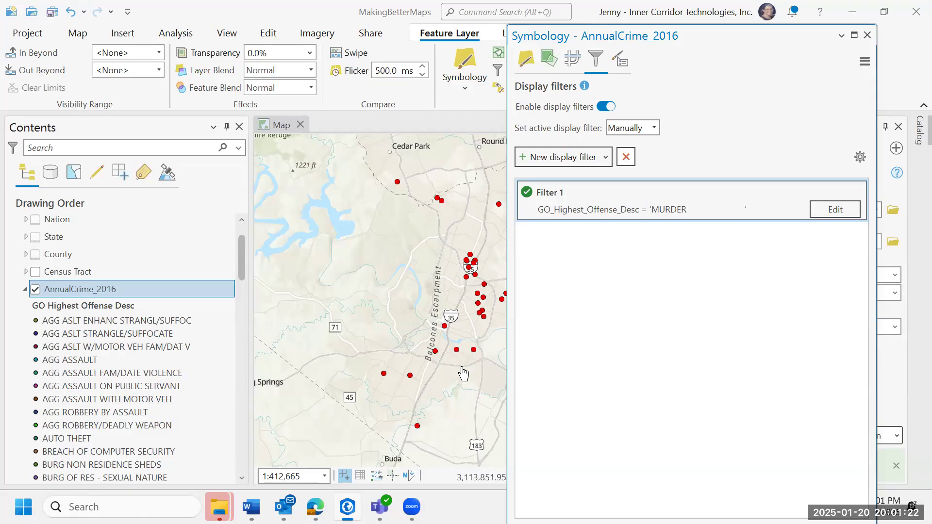
right_click(97, 290)
click(141, 87)
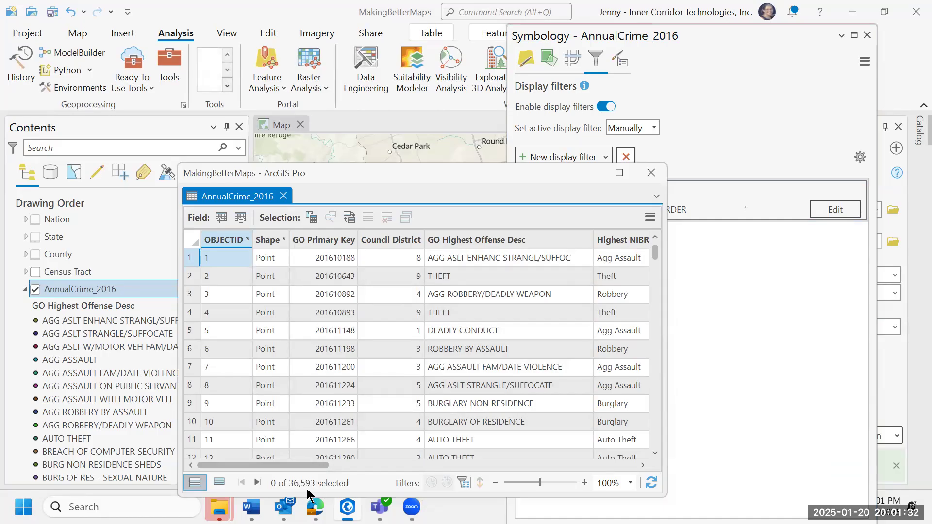
click(651, 173)
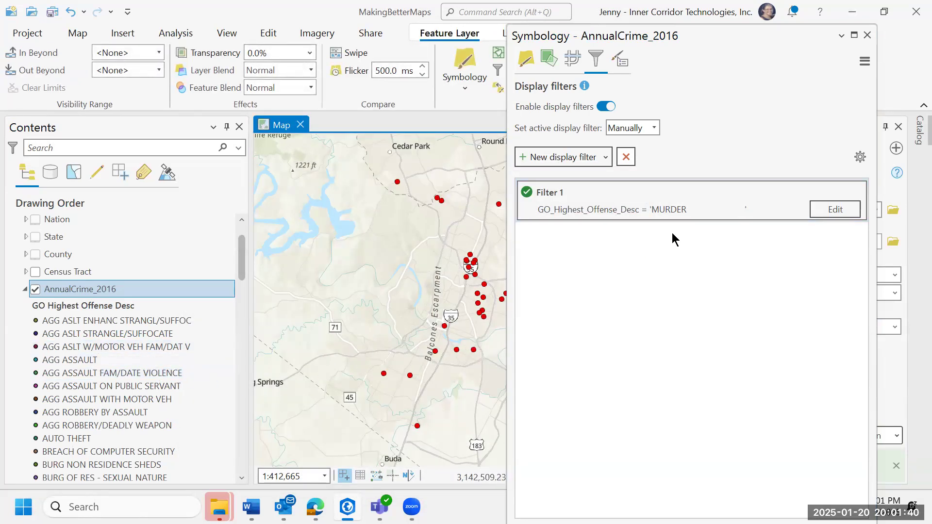
Turn off the MURDER display filter and delete the layer's existing MURDER definition query.
click(527, 193)
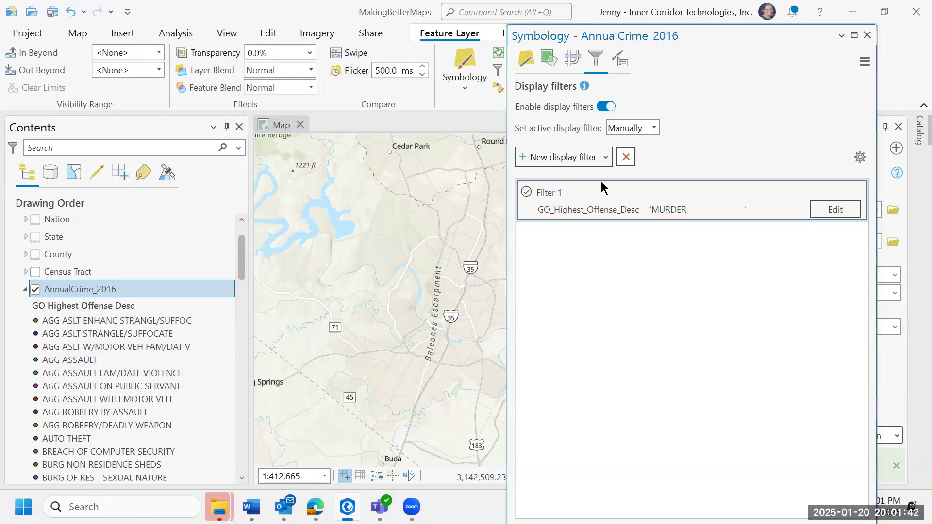
click(867, 35)
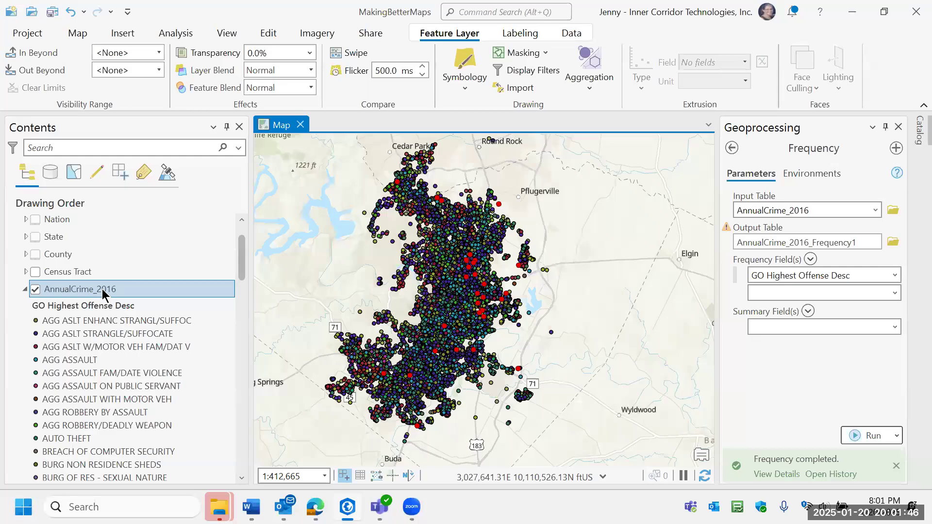
right_click(102, 289)
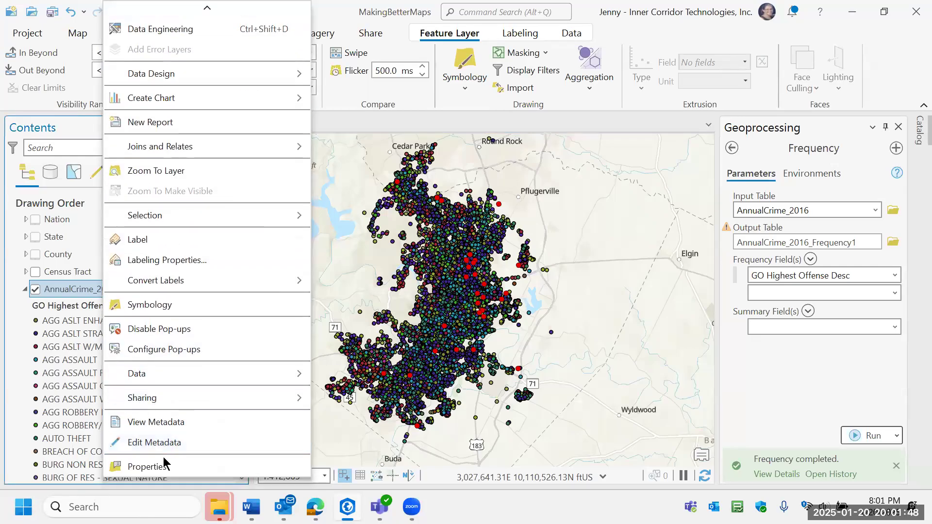
click(164, 465)
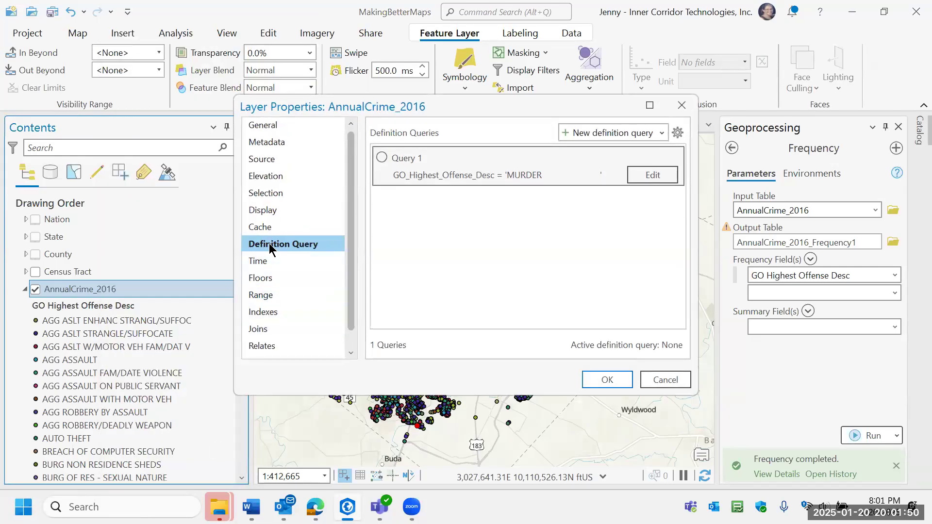
mouse_move(634, 161)
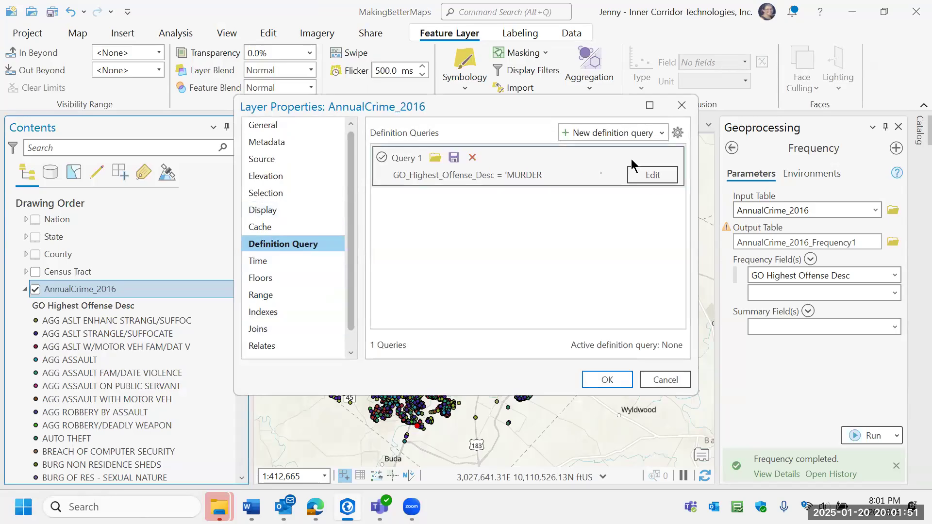
click(474, 158)
click(508, 278)
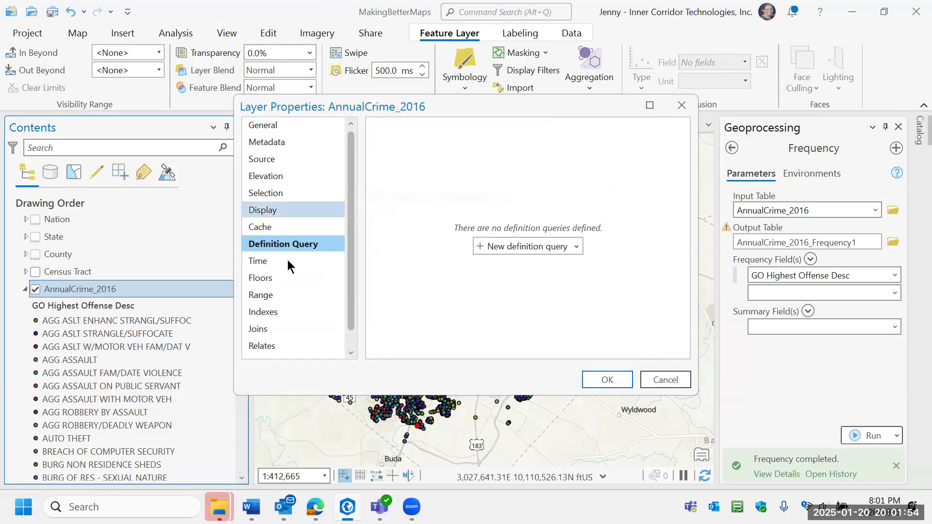
Create a new definition query where GO Highest Offense Desc equals MURDER, then apply it.
click(514, 245)
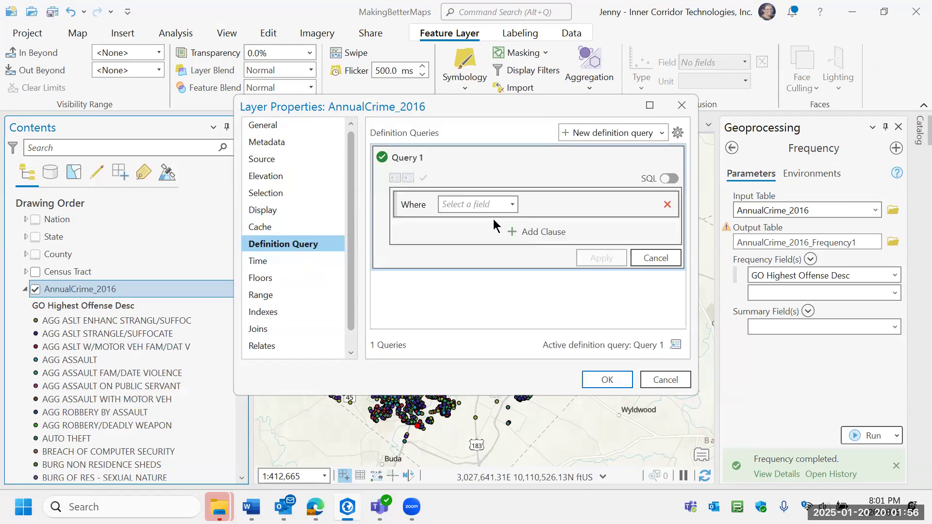
click(504, 204)
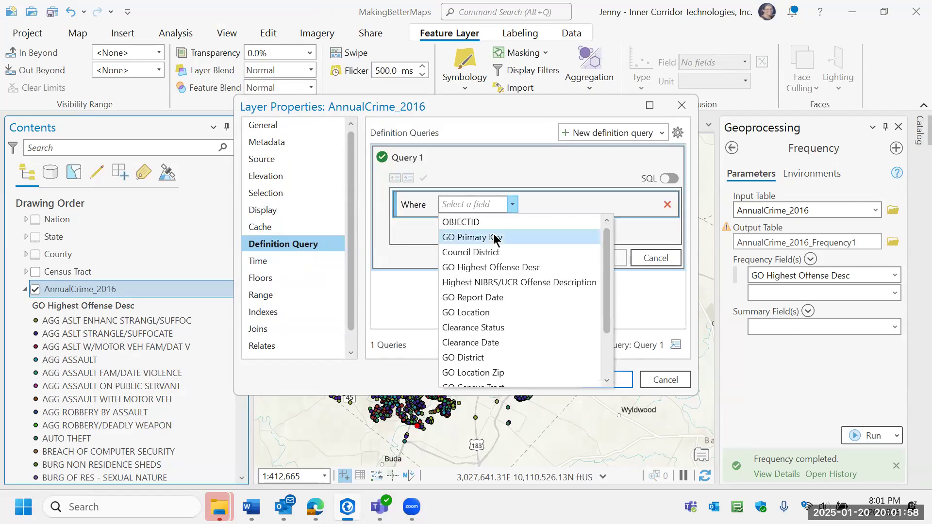
click(498, 268)
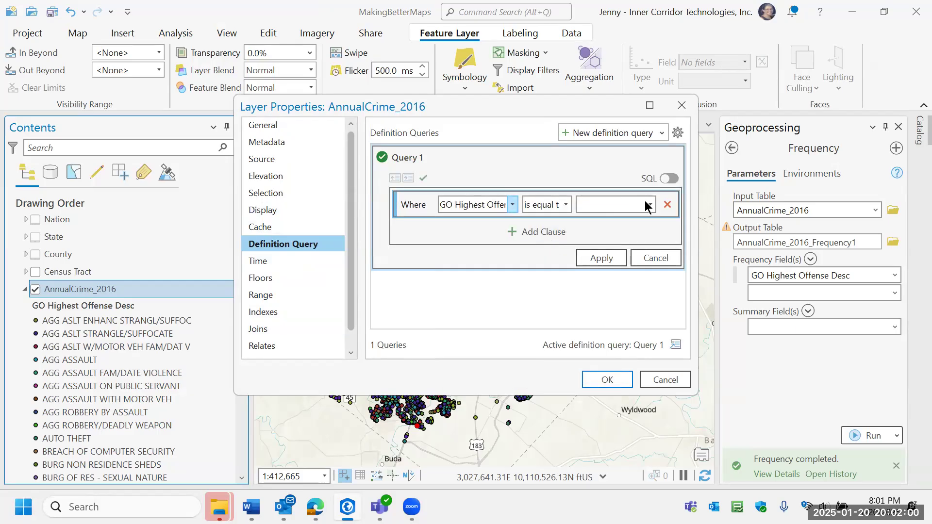
click(645, 203)
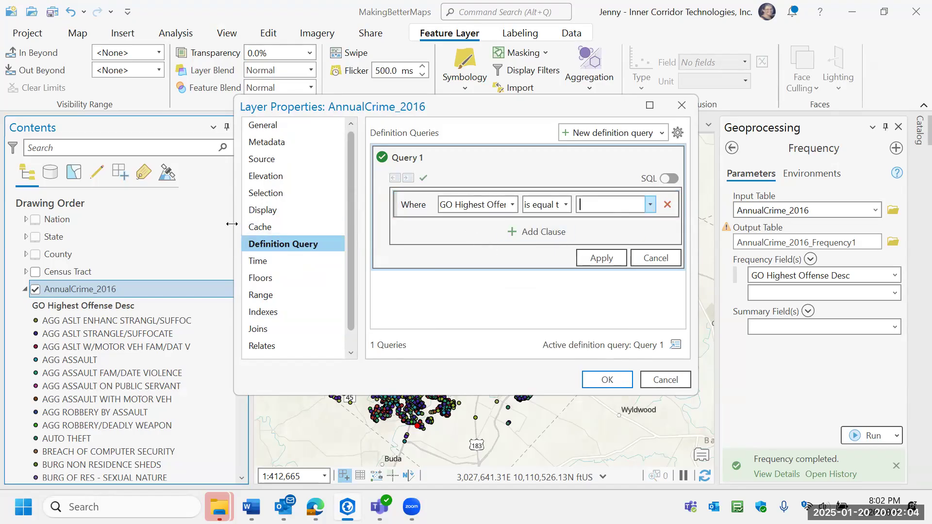
drag(232, 224, 52, 223)
click(649, 204)
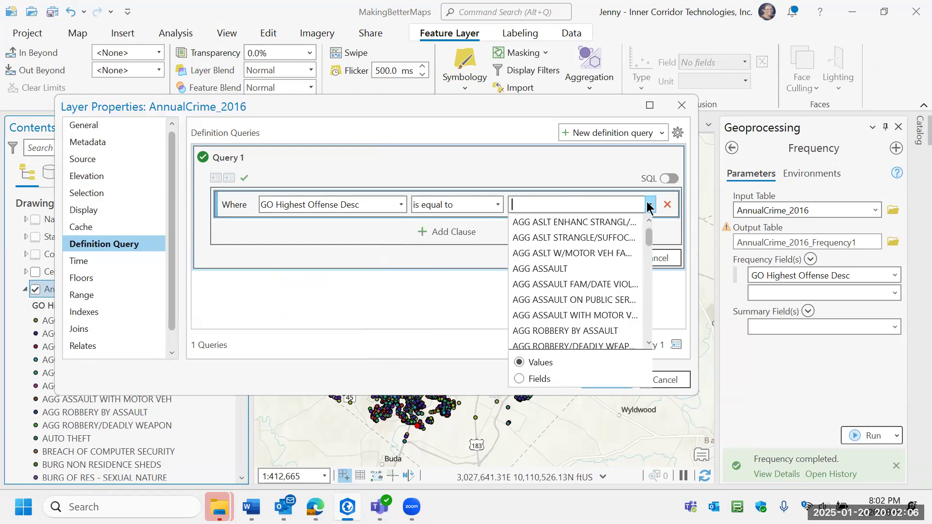
scroll(616, 280, down, 2)
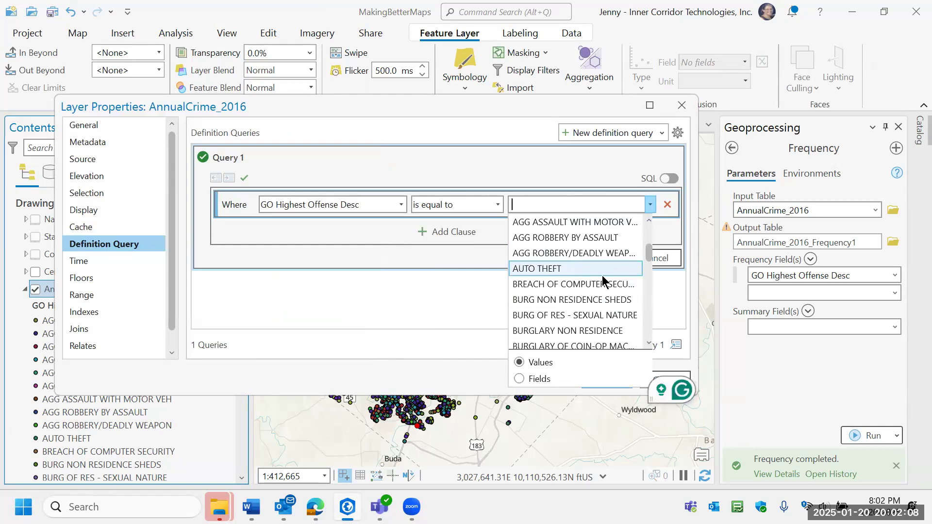
scroll(583, 272, down, 5)
click(570, 312)
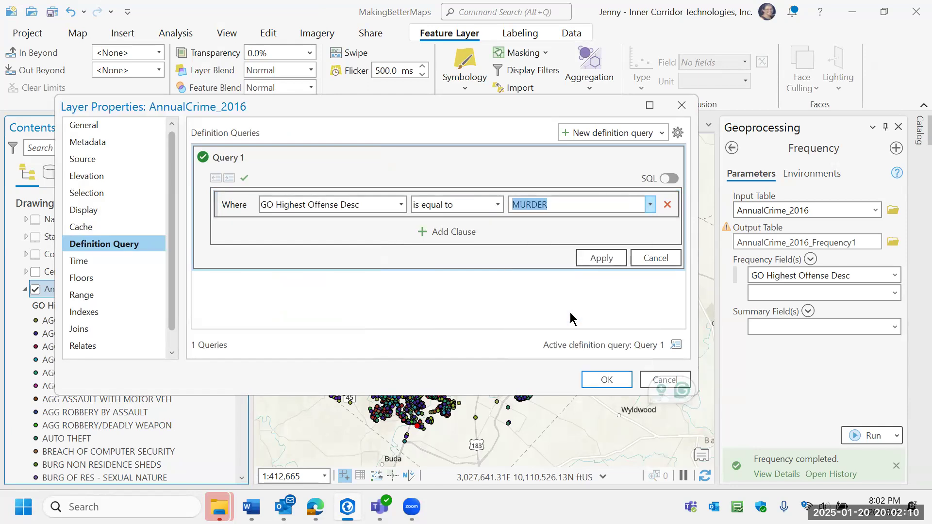
click(593, 262)
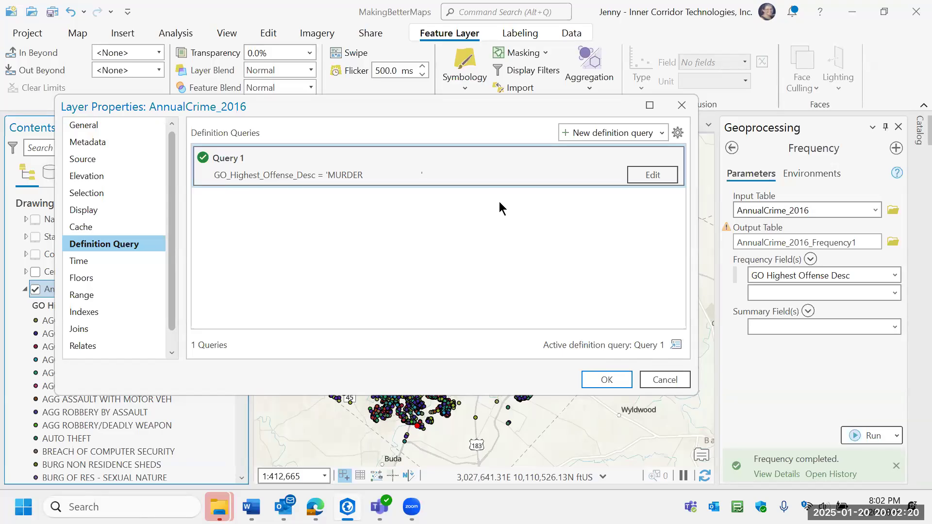
click(606, 388)
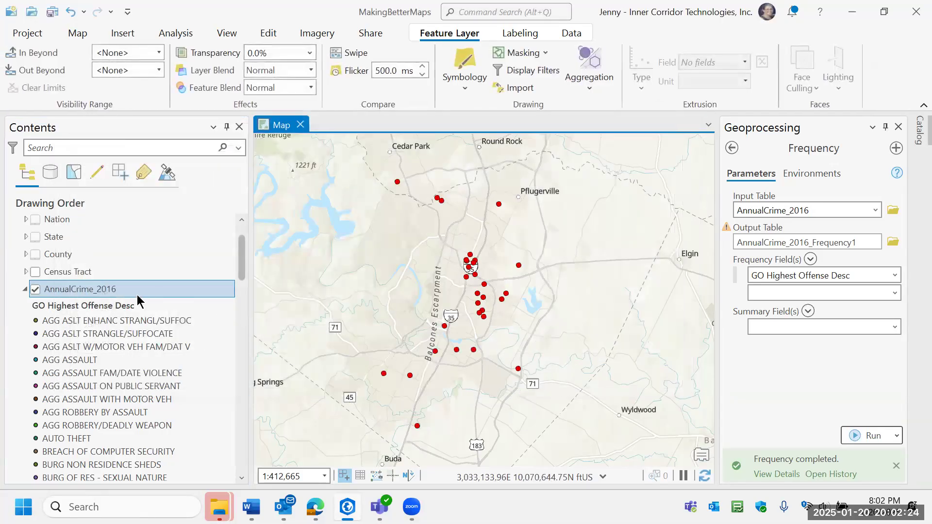
Open AnnualCrime_2016's attribute table and review the 30 murder records.
right_click(99, 290)
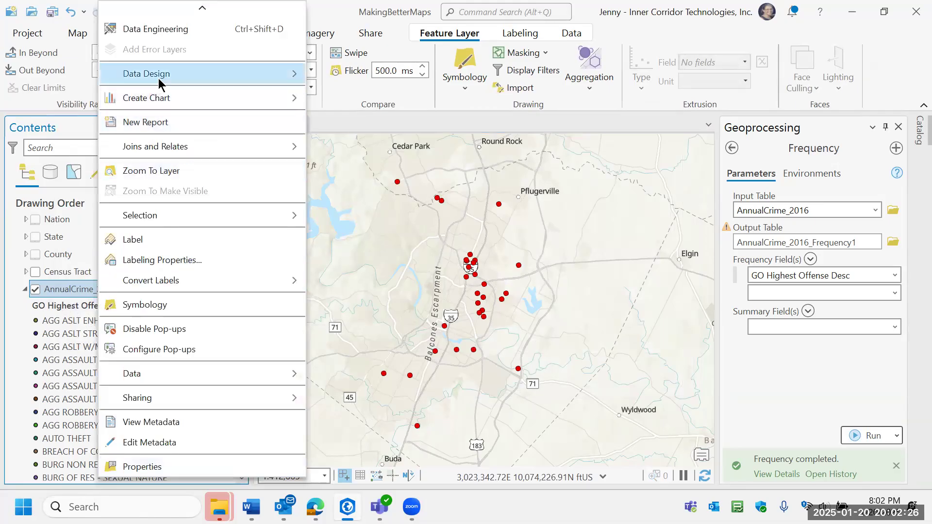
mouse_move(140, 78)
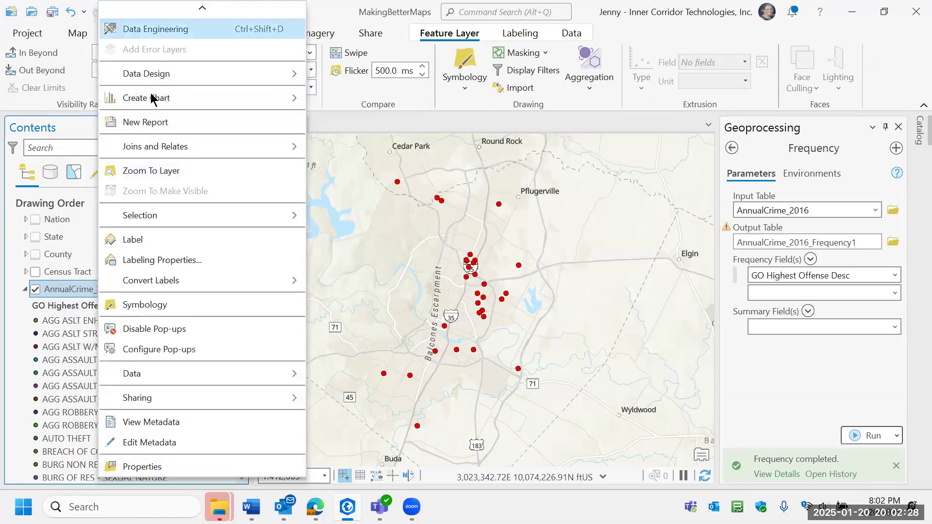
scroll(165, 48, up, 2)
click(168, 75)
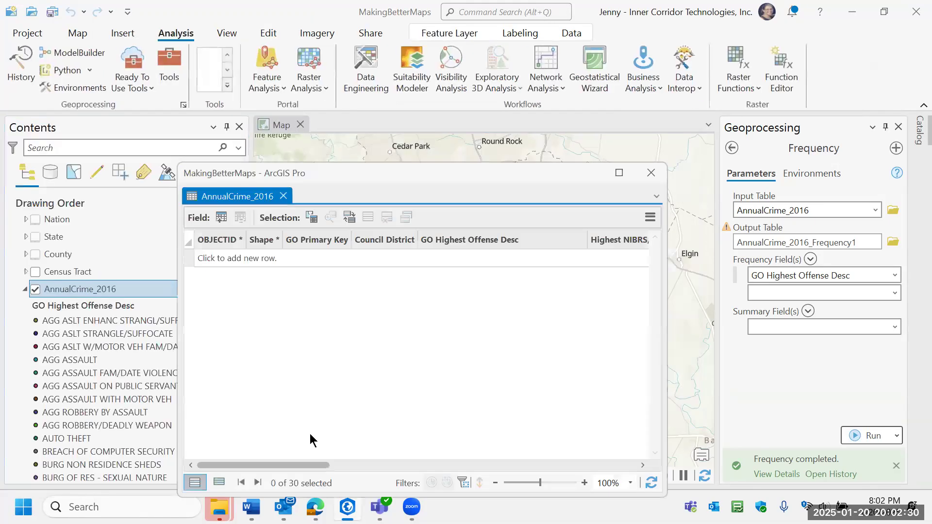
scroll(382, 340, down, 6)
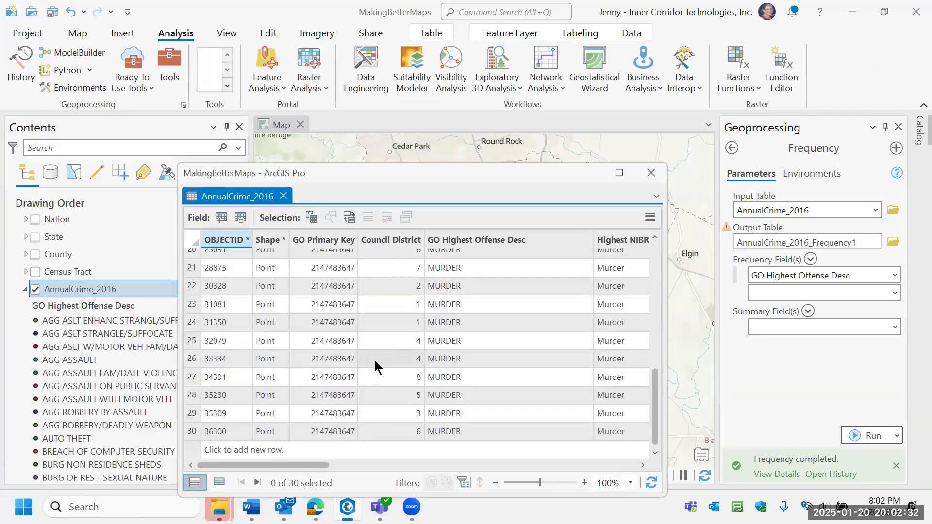
key(ctrl+Home)
scroll(391, 373, down, 6)
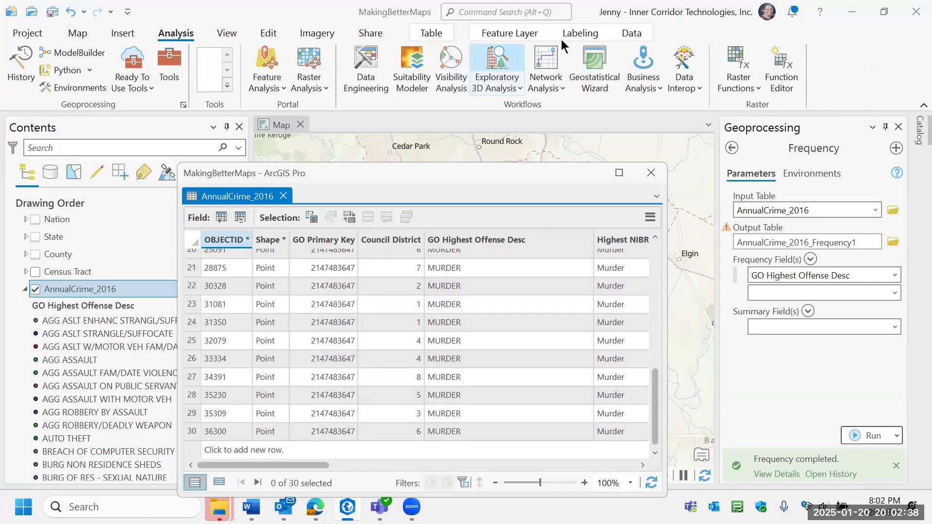
Set the layer's definition query to <None> so all 36,593 records return.
click(632, 33)
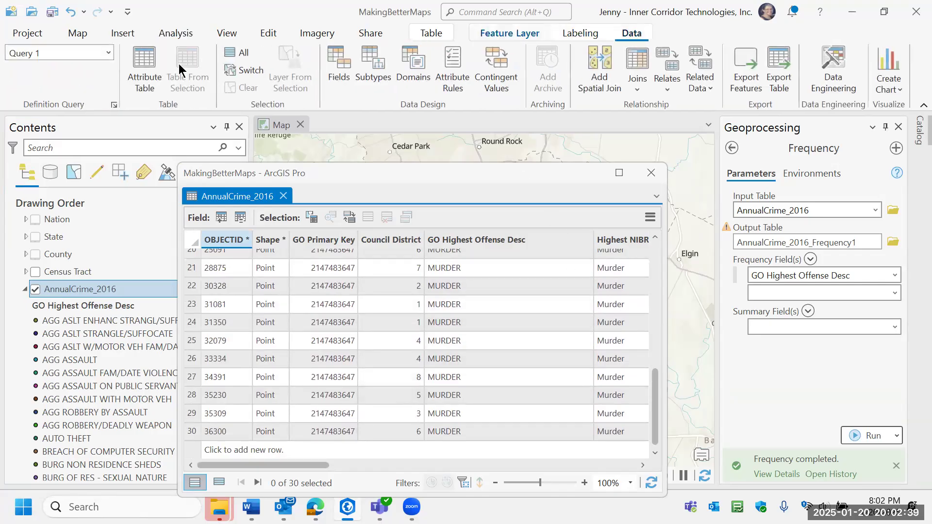
click(107, 52)
click(76, 74)
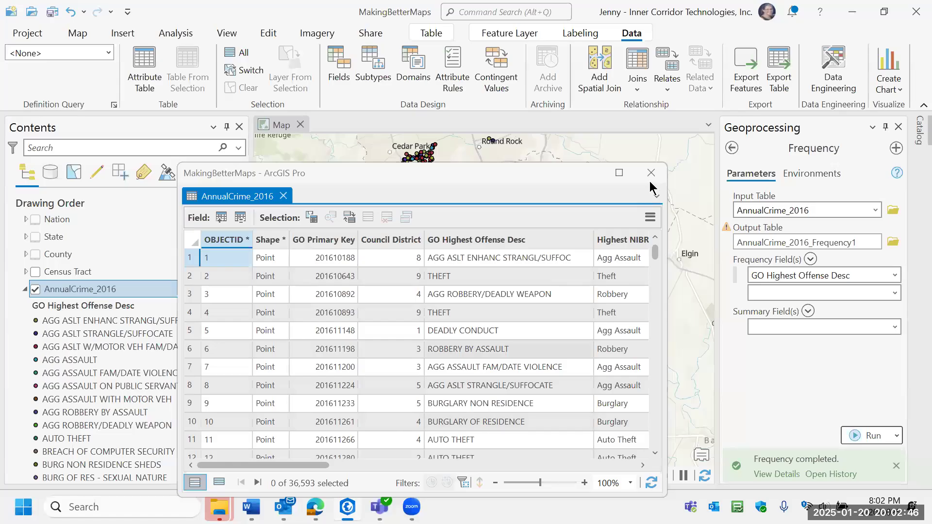
Close the attribute table, reactivate Query 1, and check the layer's definition query list.
click(126, 288)
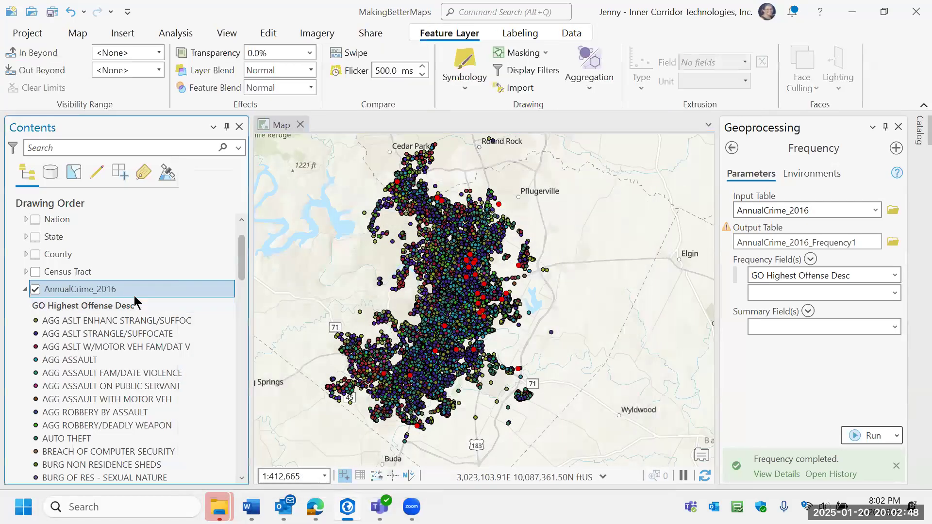
right_click(126, 287)
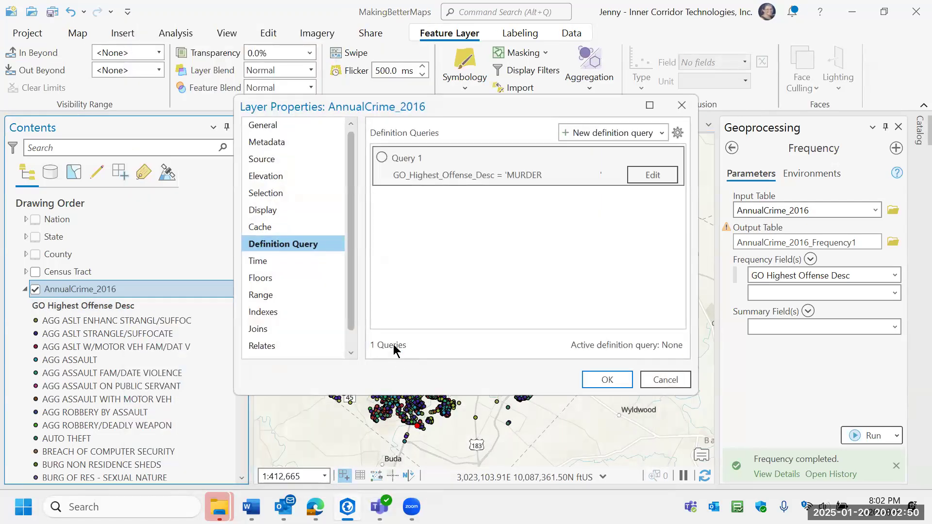
click(382, 162)
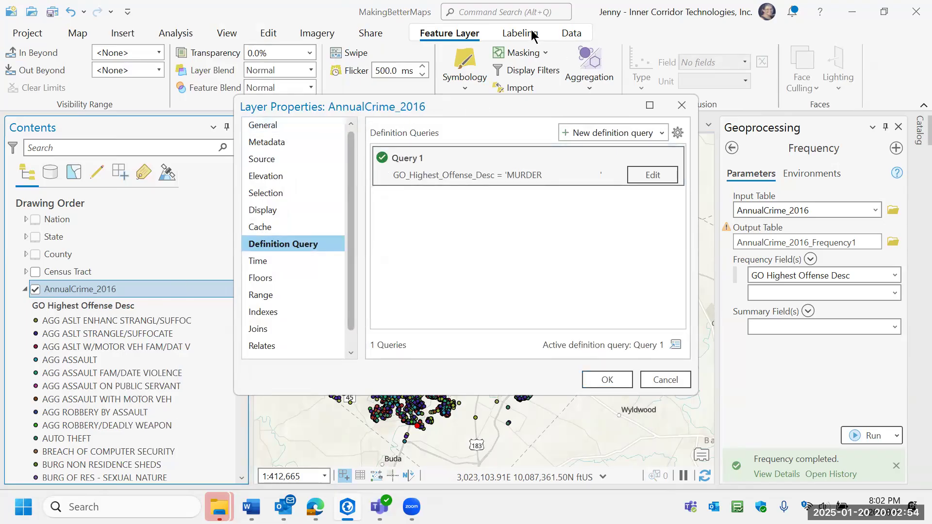
click(661, 101)
click(571, 33)
click(109, 52)
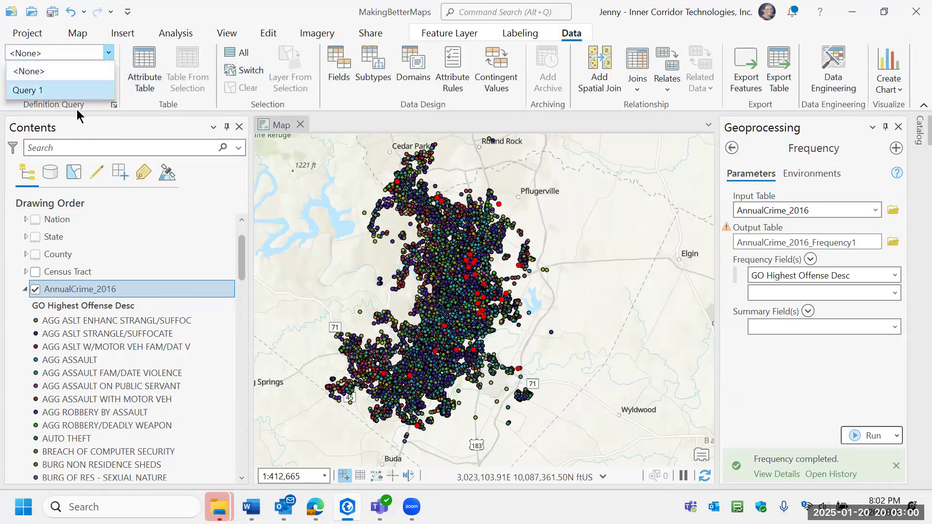
Rename the definition query Query 1 to Murder in the layer properties.
right_click(110, 289)
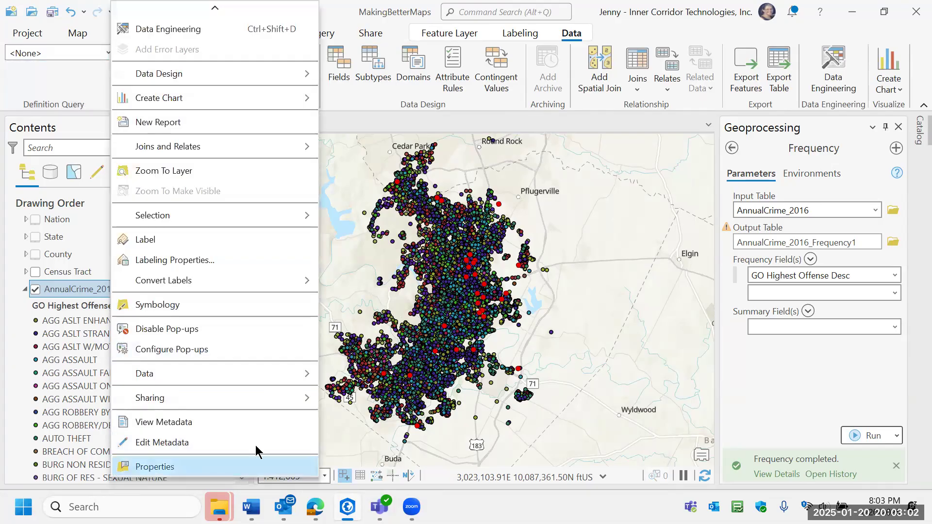
click(155, 466)
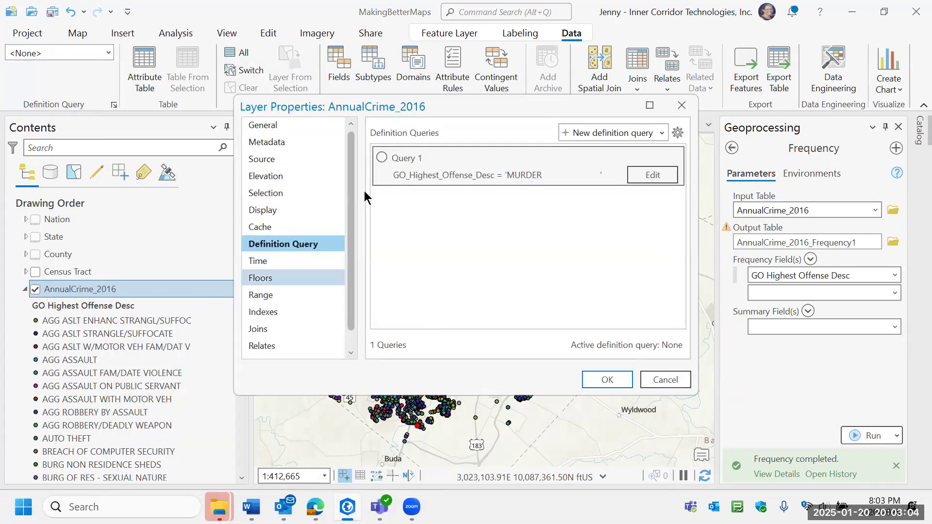
click(405, 159)
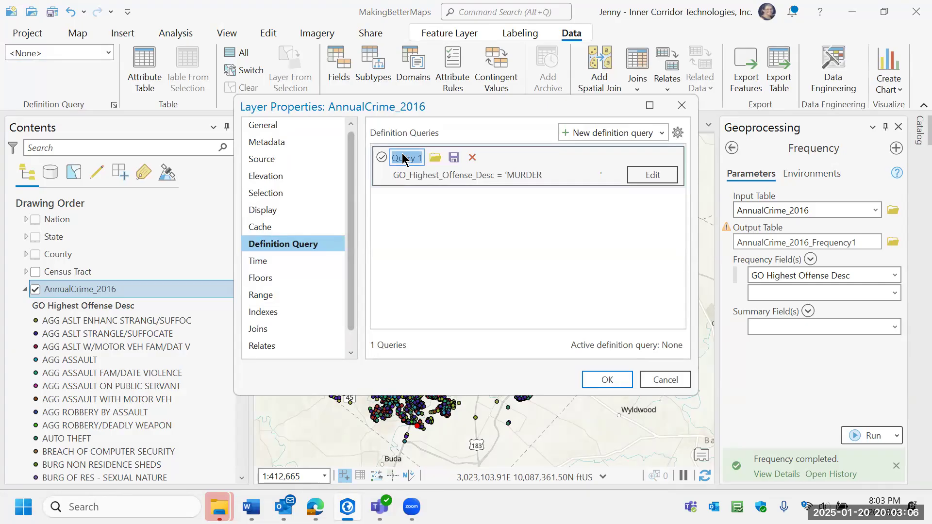
text(MUR)
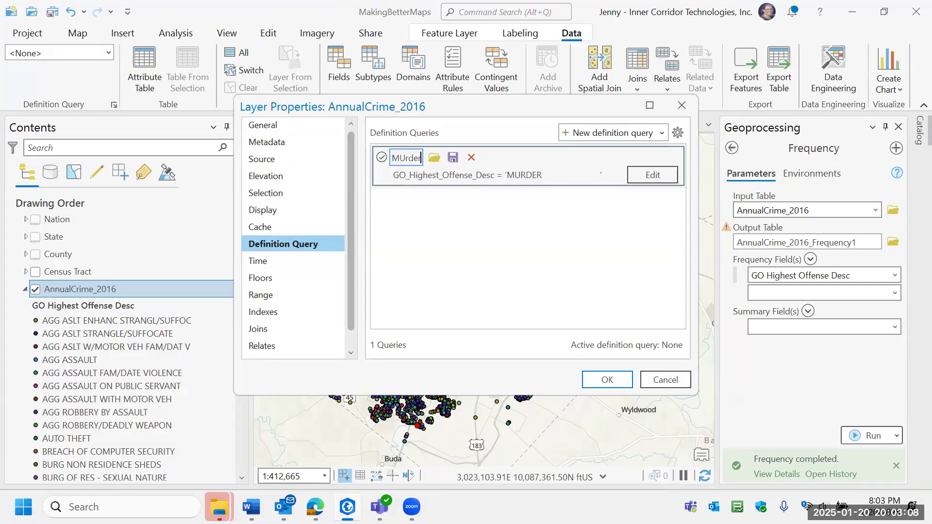
text(urder)
key(Return)
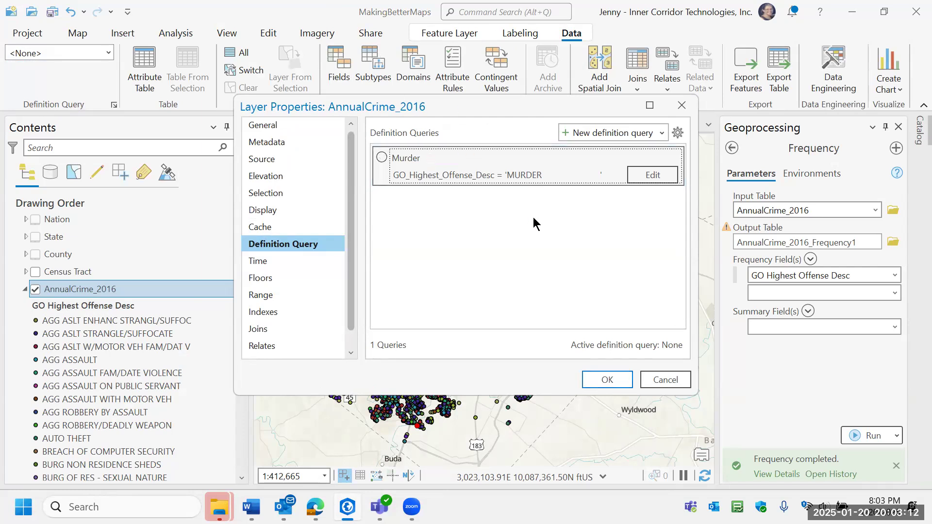
Add a second definition query with the clause Council_District equals 10.
click(603, 131)
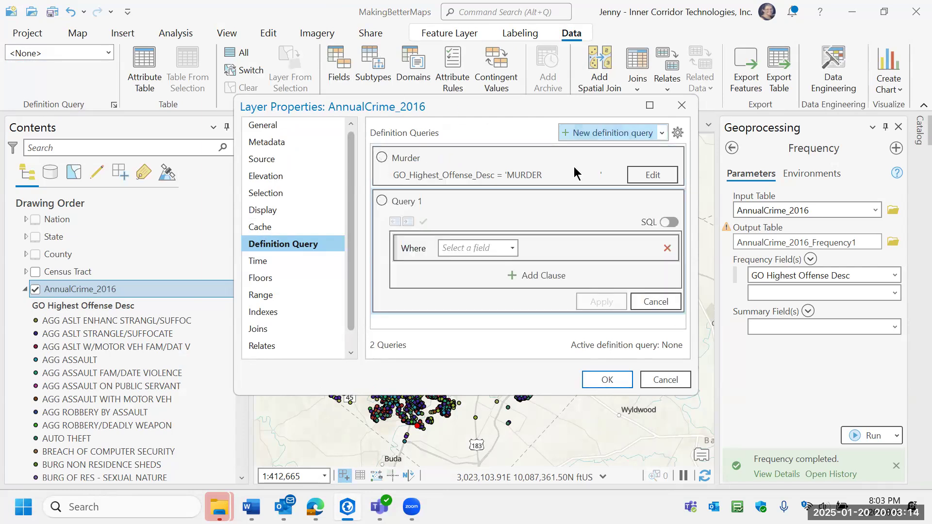
click(513, 248)
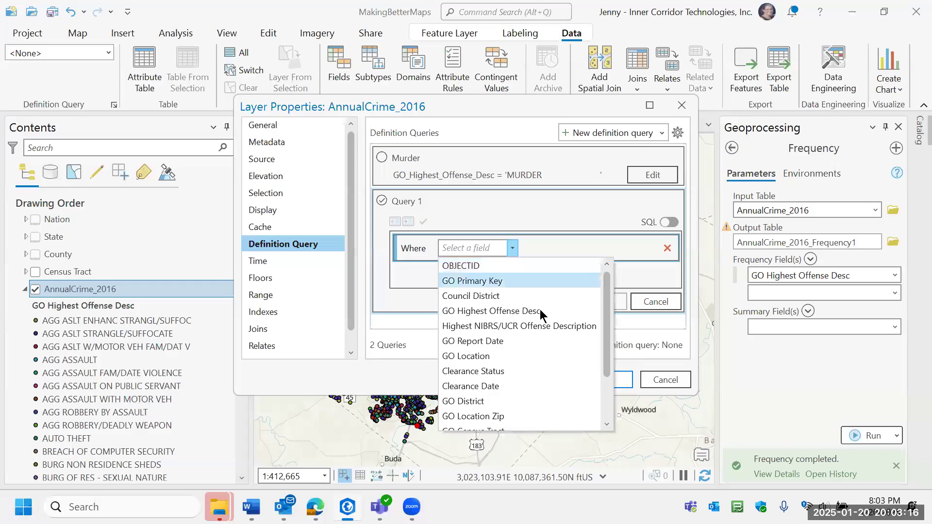
scroll(574, 357, down, 1)
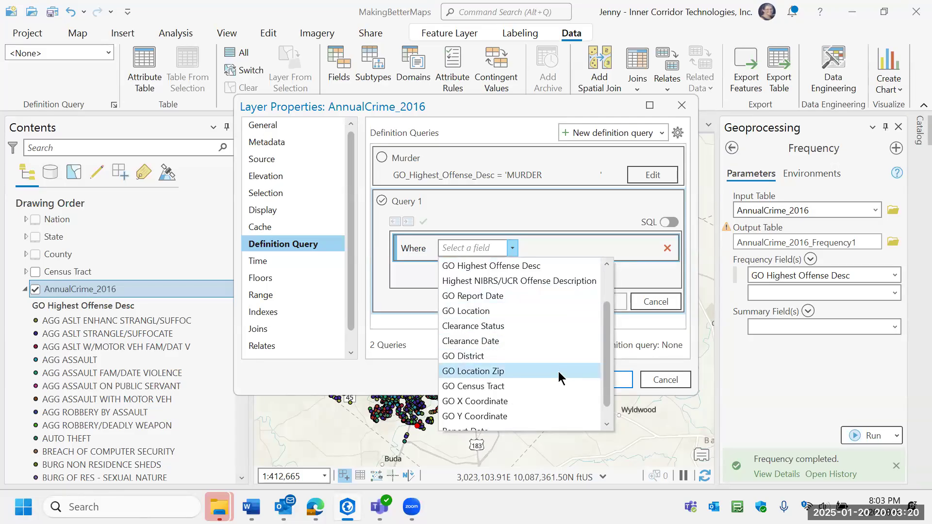
scroll(558, 371, up, 1)
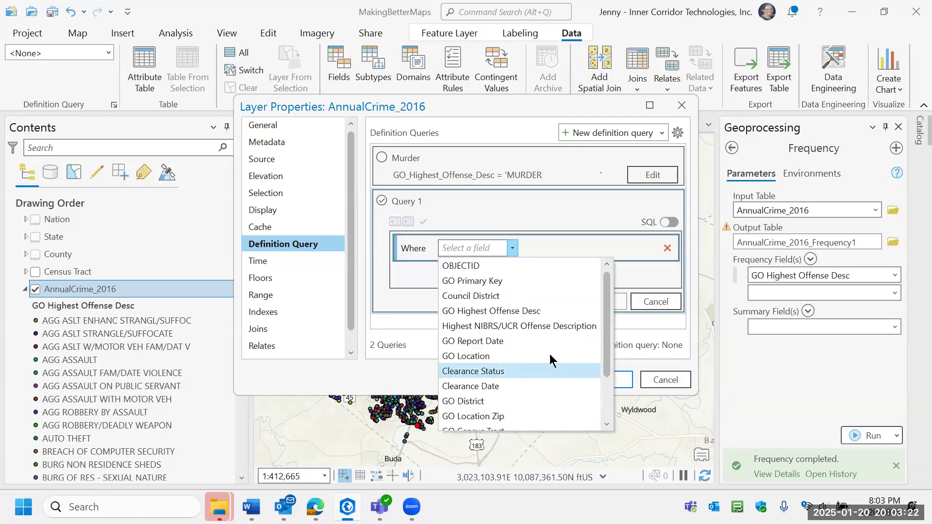
key(Escape)
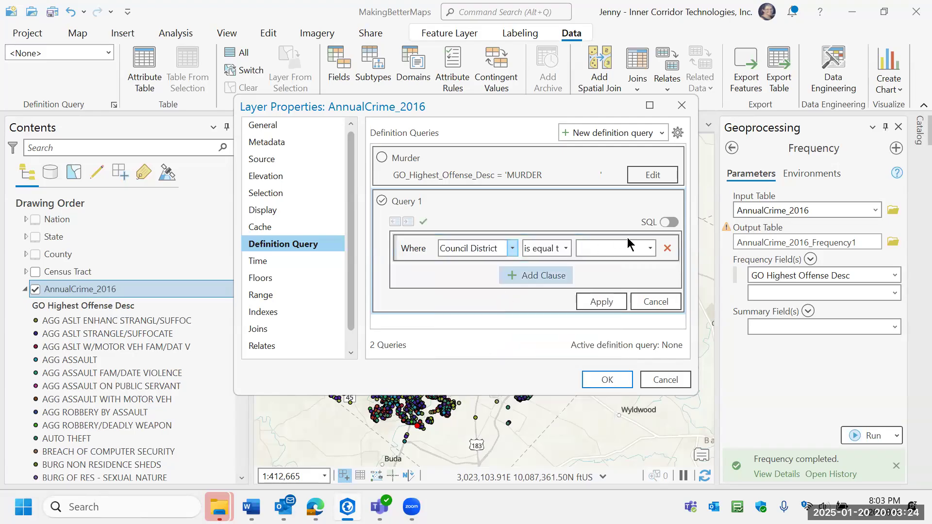
click(651, 248)
scroll(618, 306, down, 1)
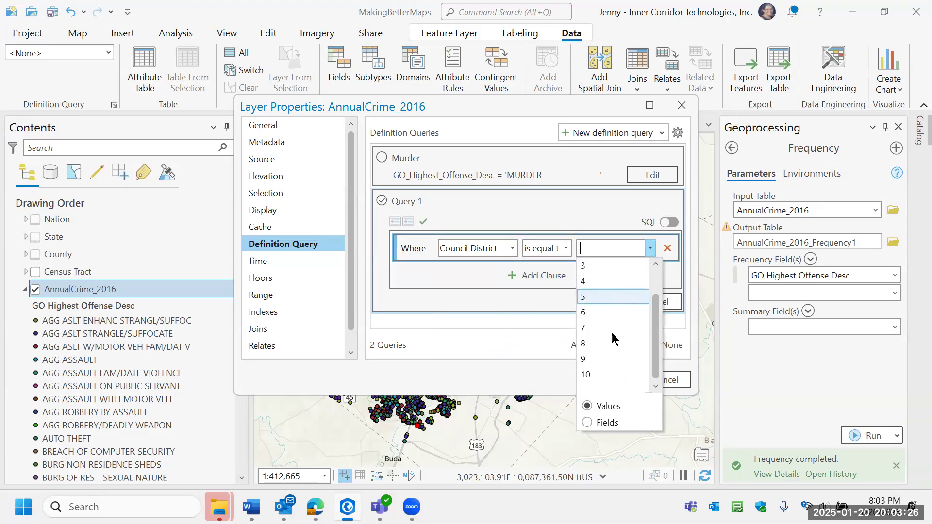
click(601, 374)
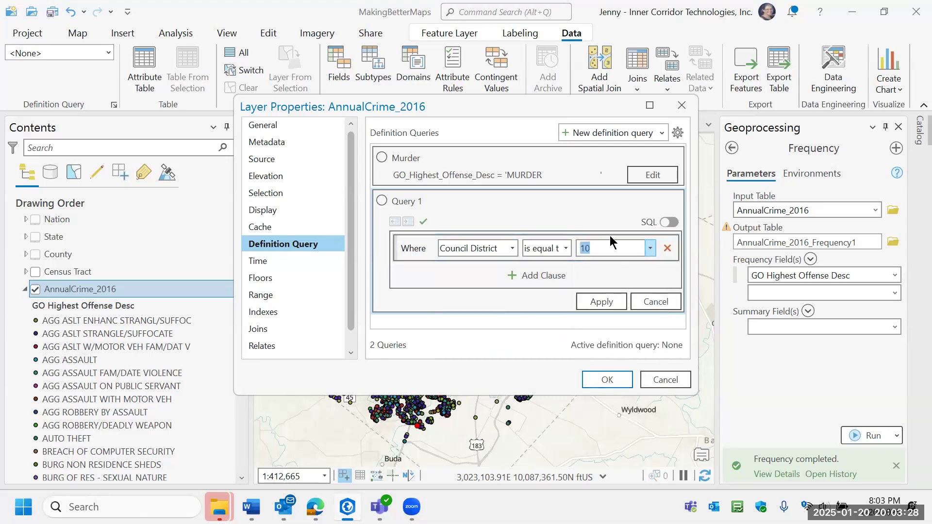
click(586, 303)
Rename the new query 'Council District 10 Crimes' and make it the active query.
double_click(411, 202)
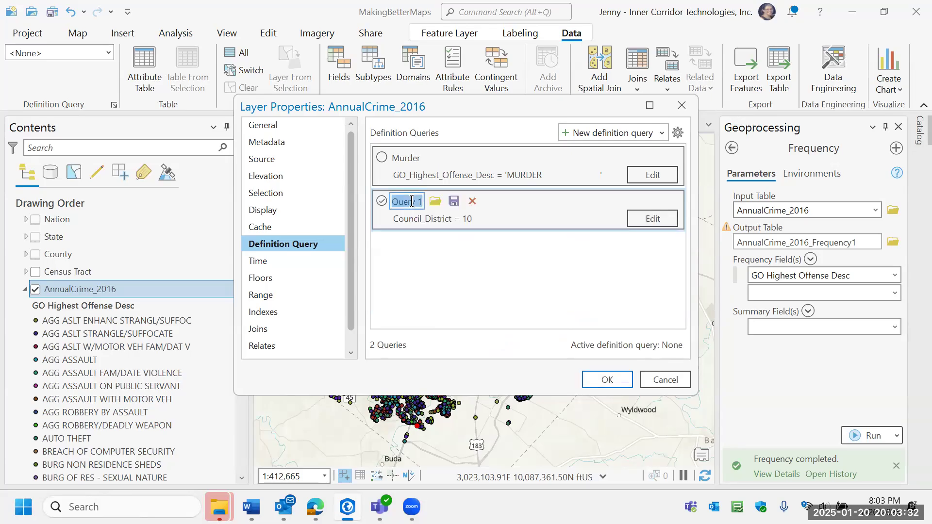
text(Council)
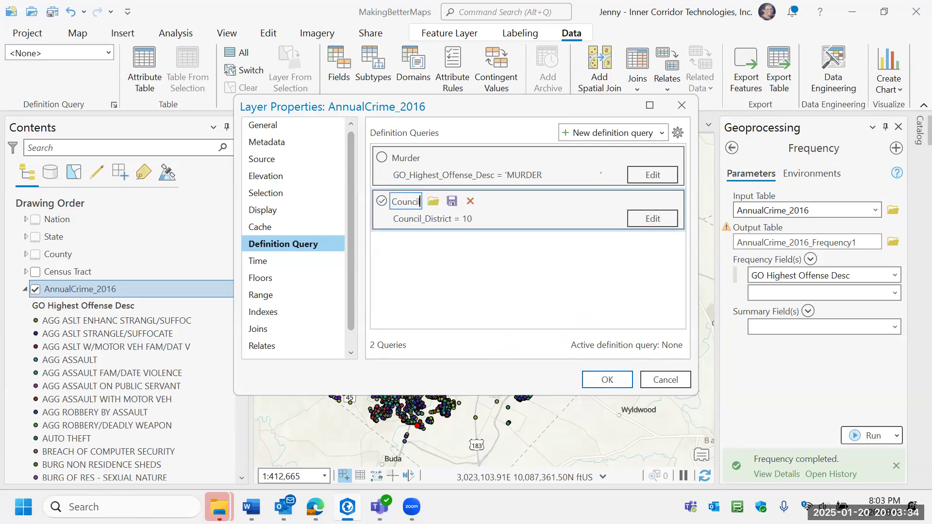
text( District 10)
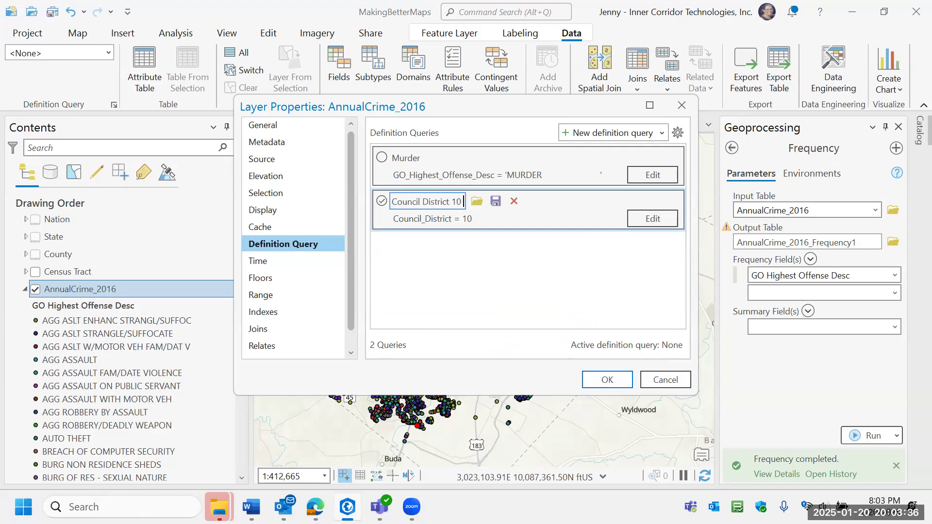
text( Crimes)
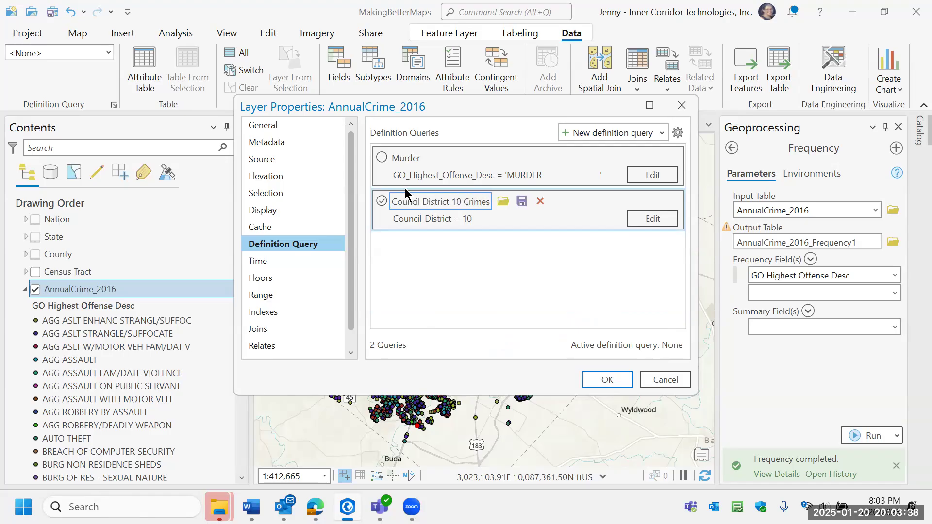
key(Return)
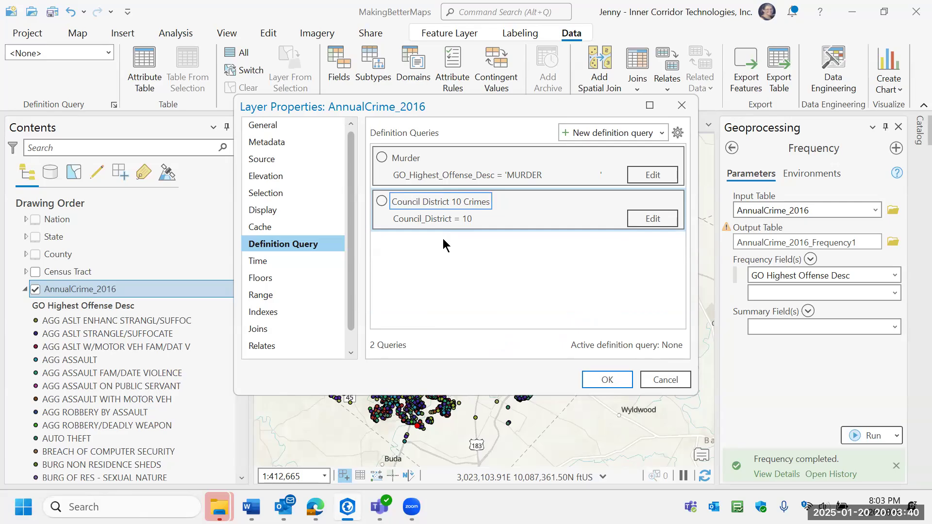
click(396, 203)
click(381, 202)
Apply the Council District 10 Crimes query and open the attribute table showing 1,510 district 10 records.
click(591, 378)
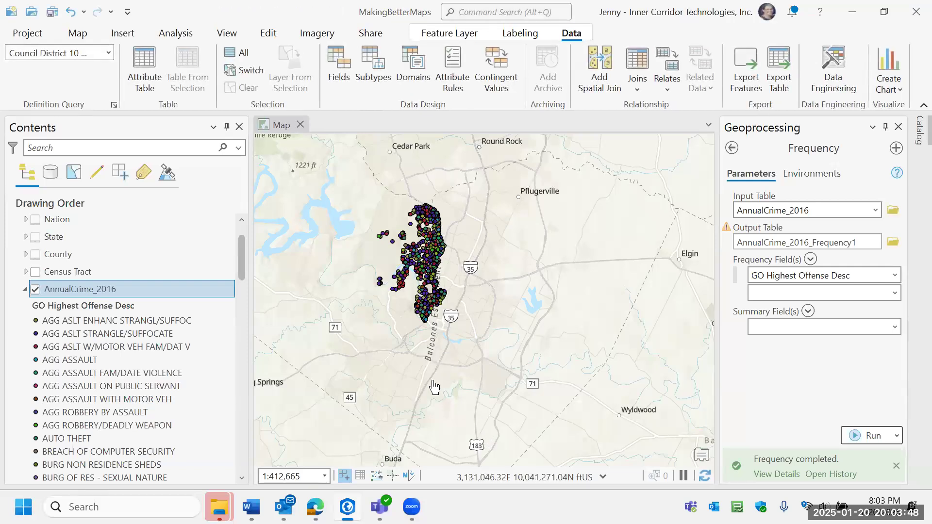
click(230, 335)
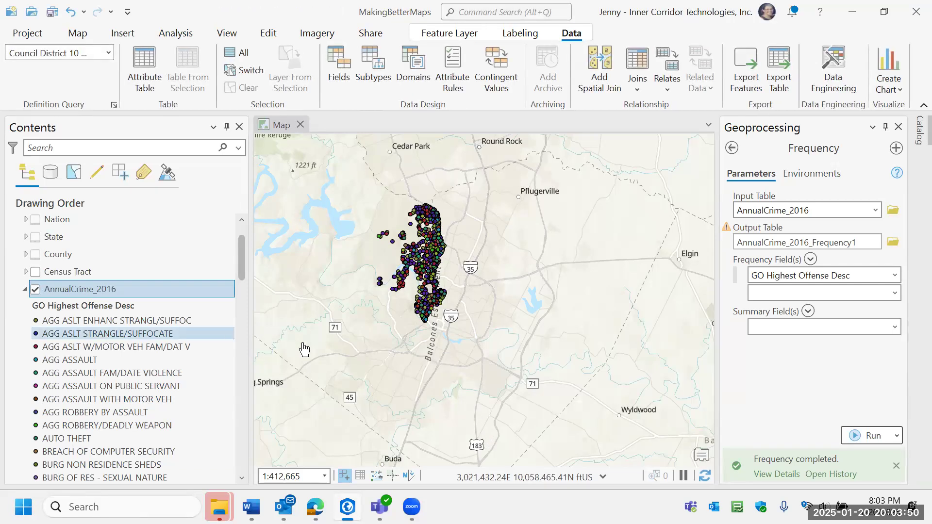
right_click(90, 293)
scroll(158, 37, up, 1)
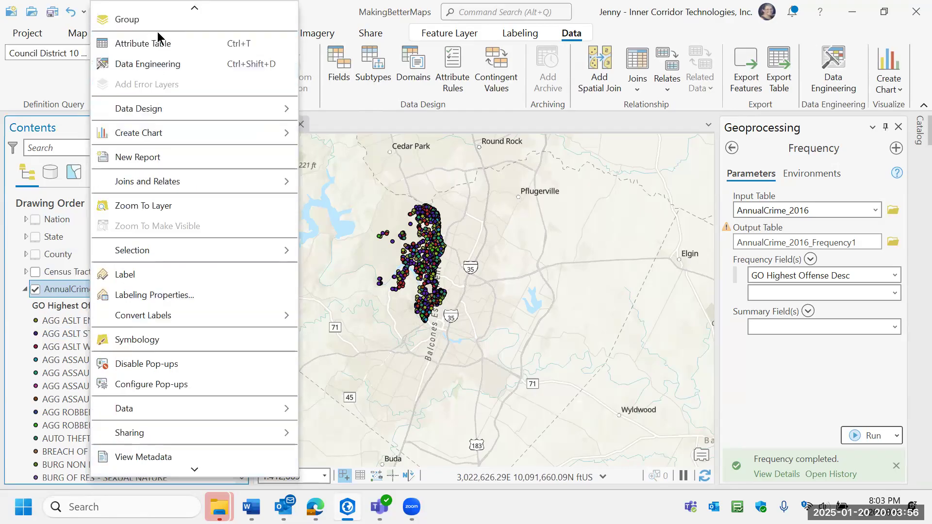
scroll(157, 37, up, 1)
click(156, 77)
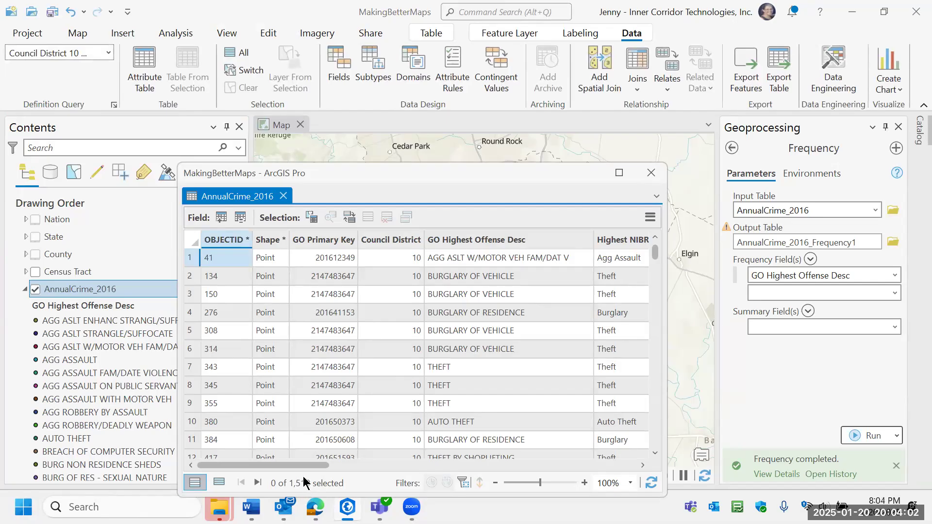
click(657, 174)
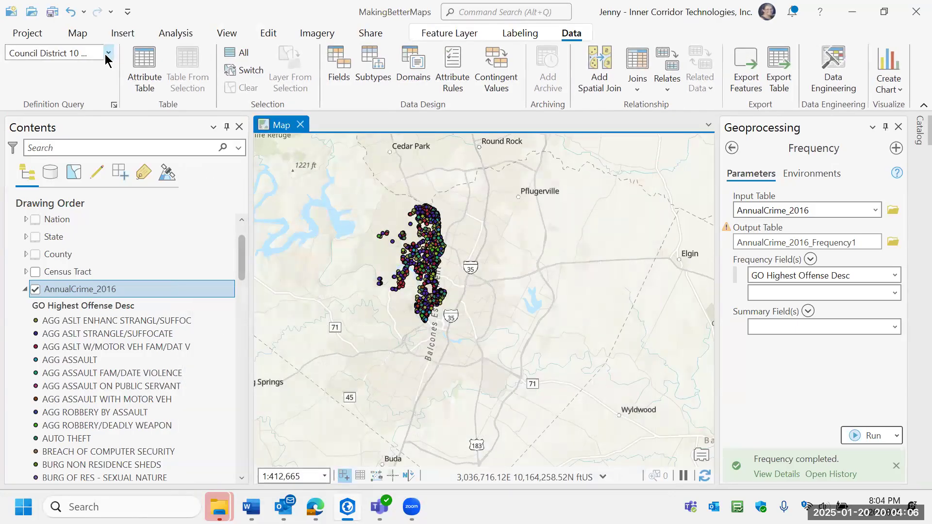
click(108, 53)
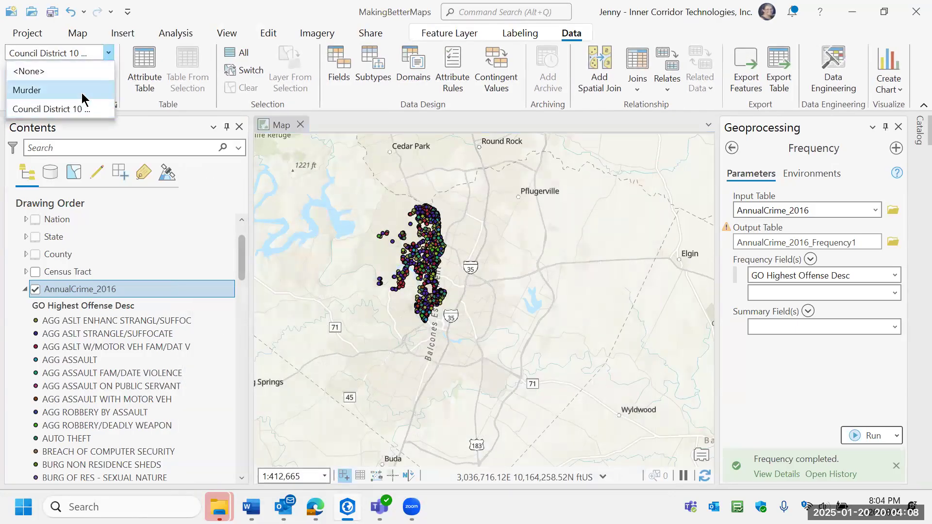
click(83, 92)
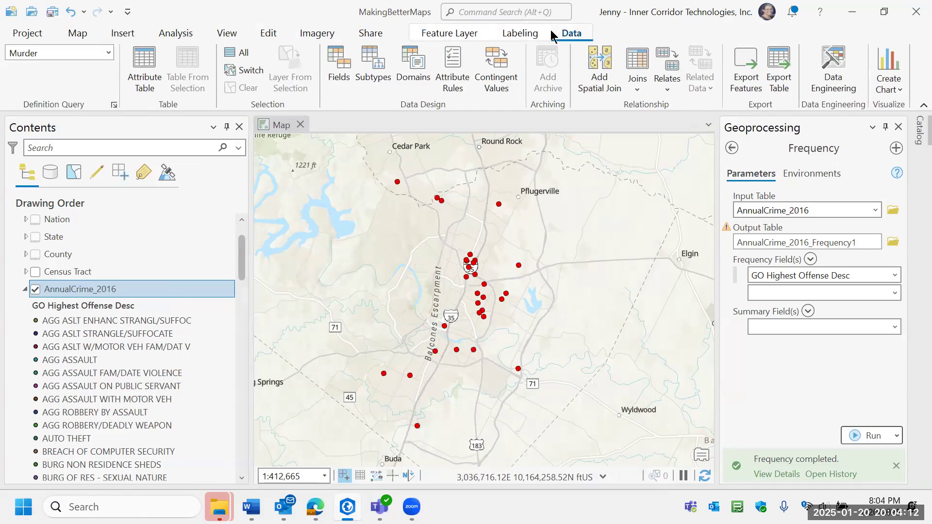
click(108, 53)
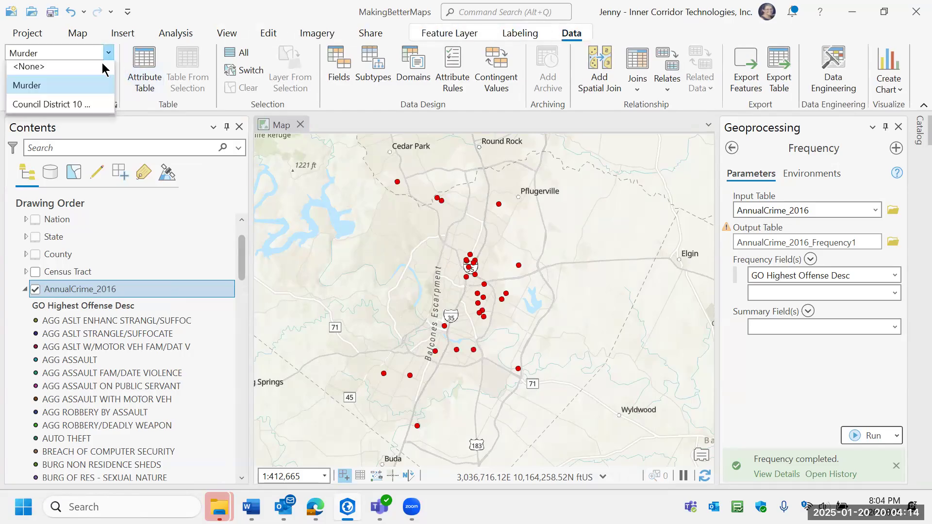
click(76, 104)
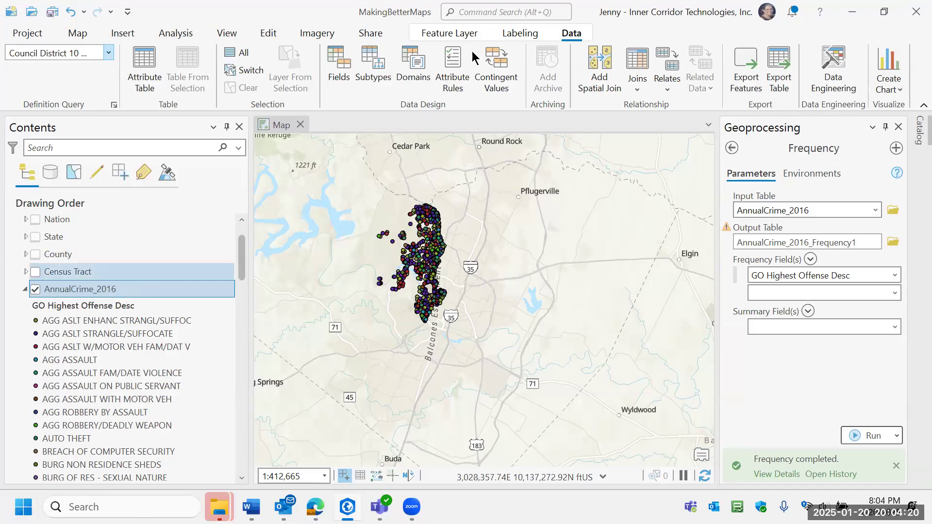
Switch AnnualCrime_2016 to Unique Values symbology and view its display filters, showing the MURDER filter.
click(455, 33)
click(465, 82)
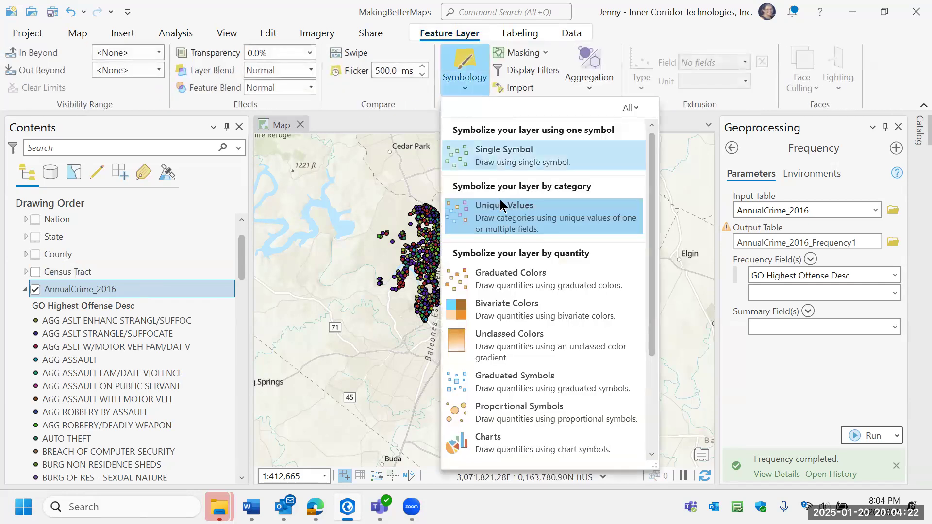
click(503, 215)
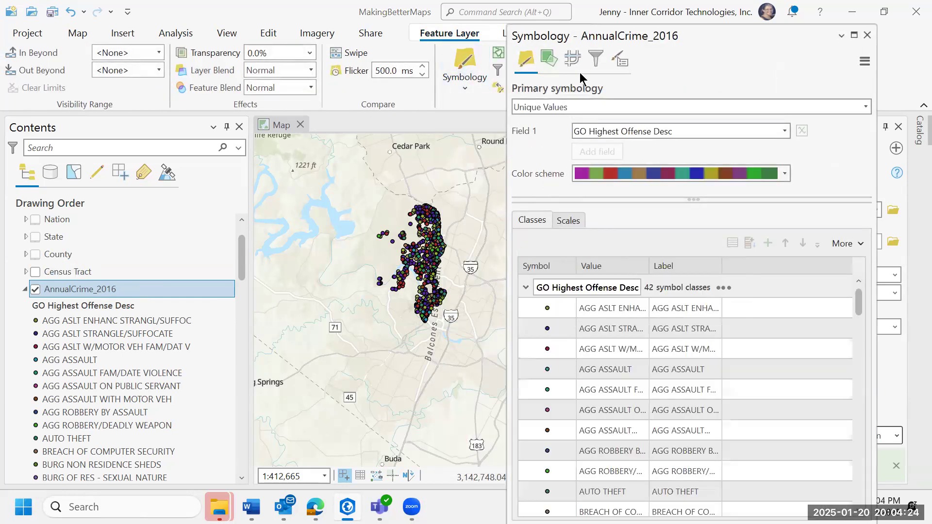
click(574, 60)
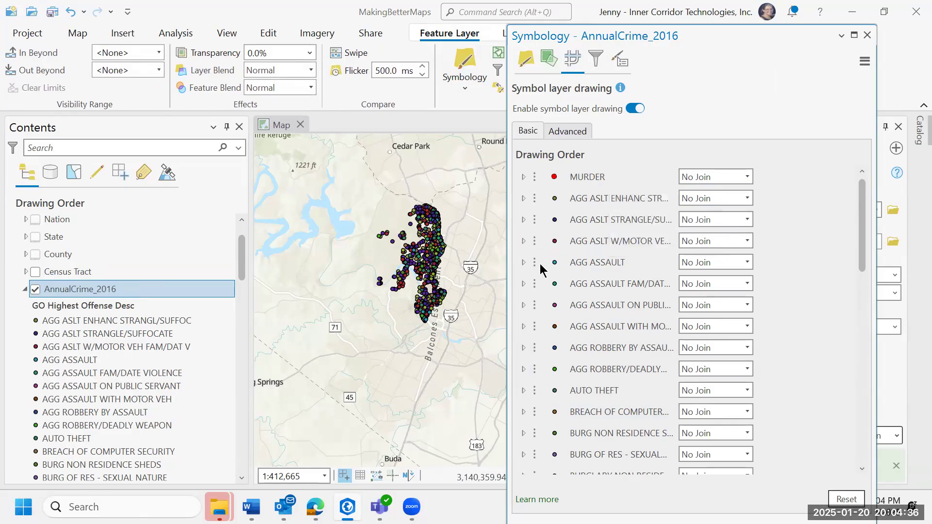
click(597, 61)
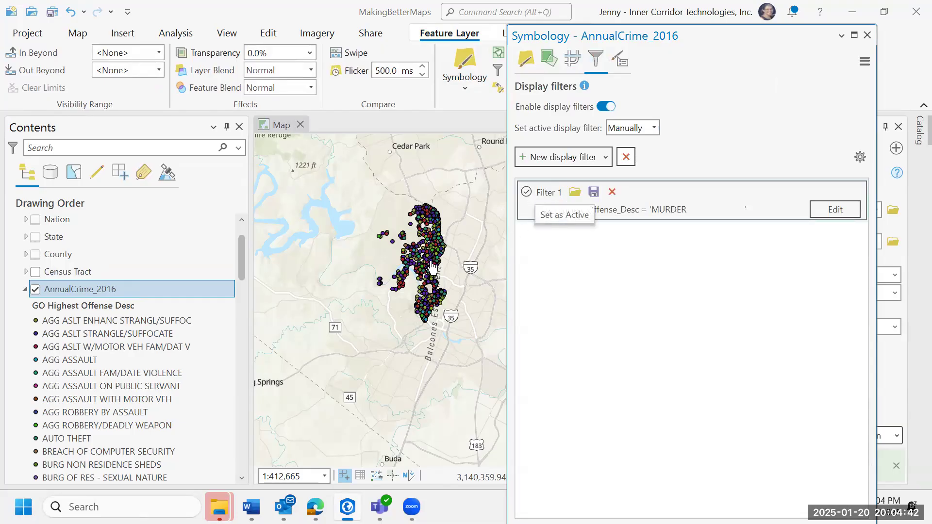
mouse_move(562, 200)
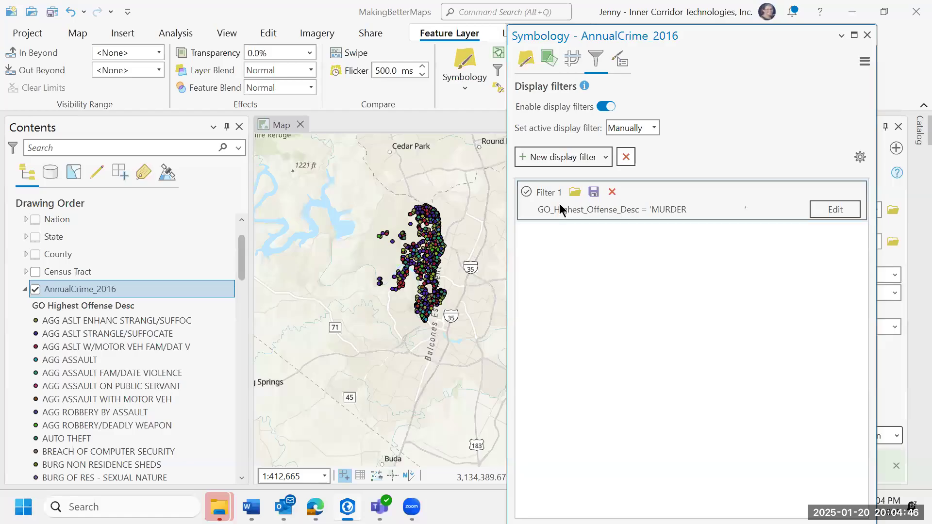
right_click(125, 291)
scroll(183, 456, down, 3)
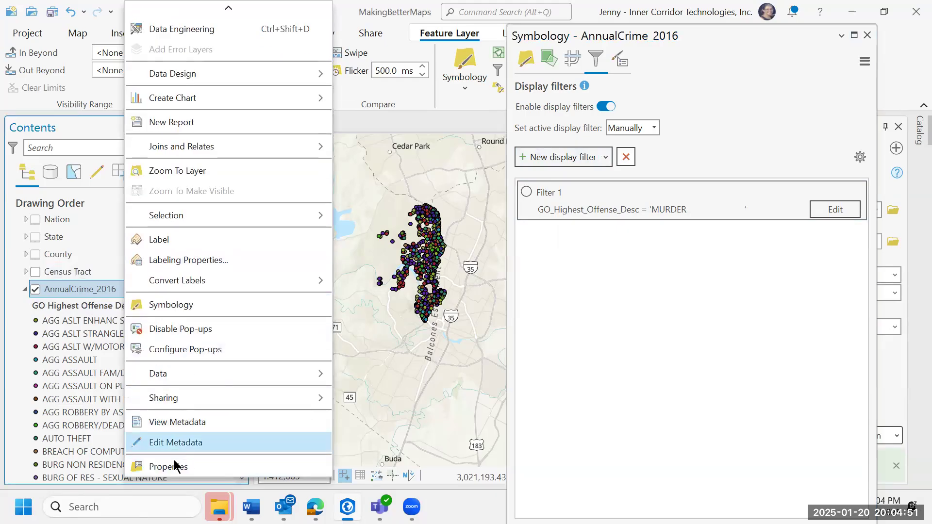
click(203, 458)
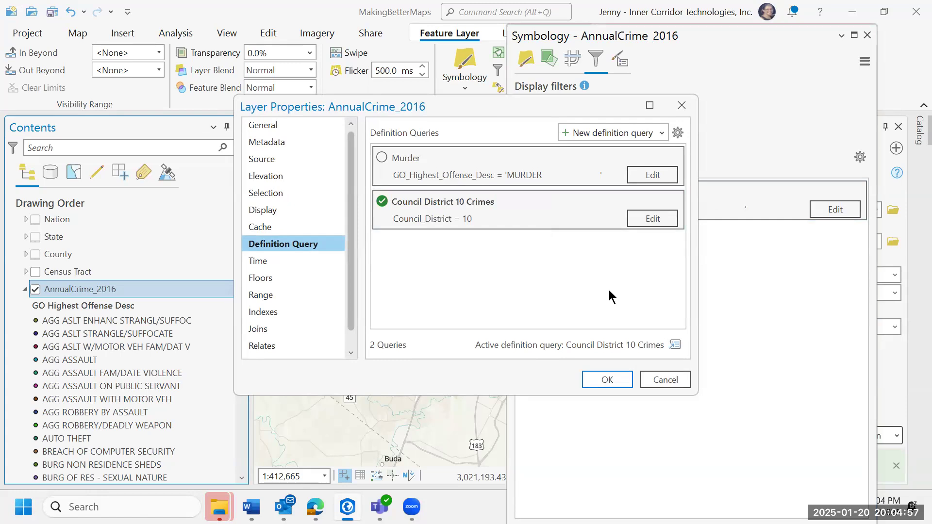
click(674, 380)
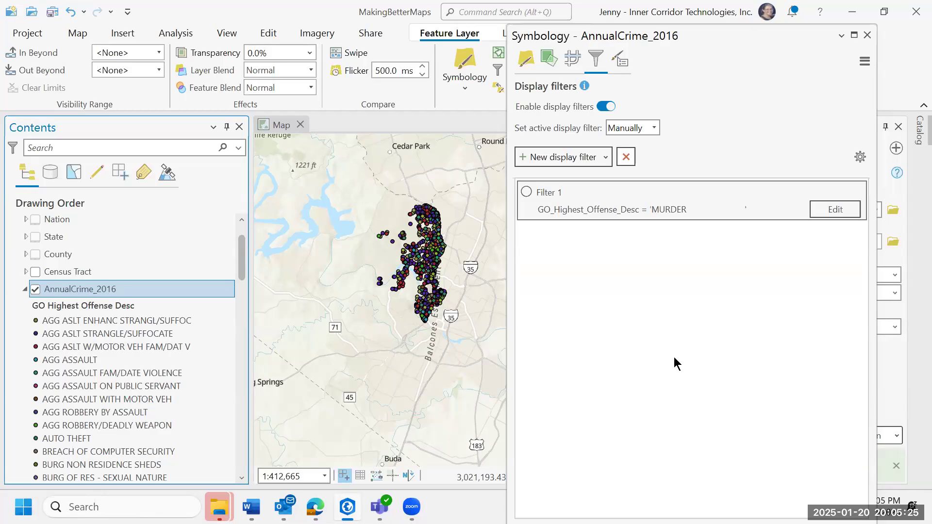
Close the Symbology pane, zoom in on the district 10 crime points, and switch to Edge.
click(868, 35)
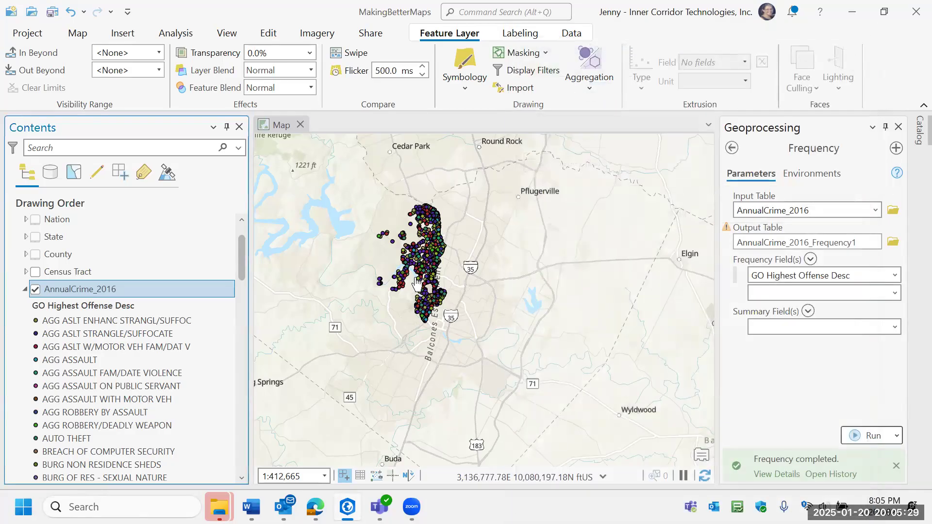
scroll(433, 276, up, 4)
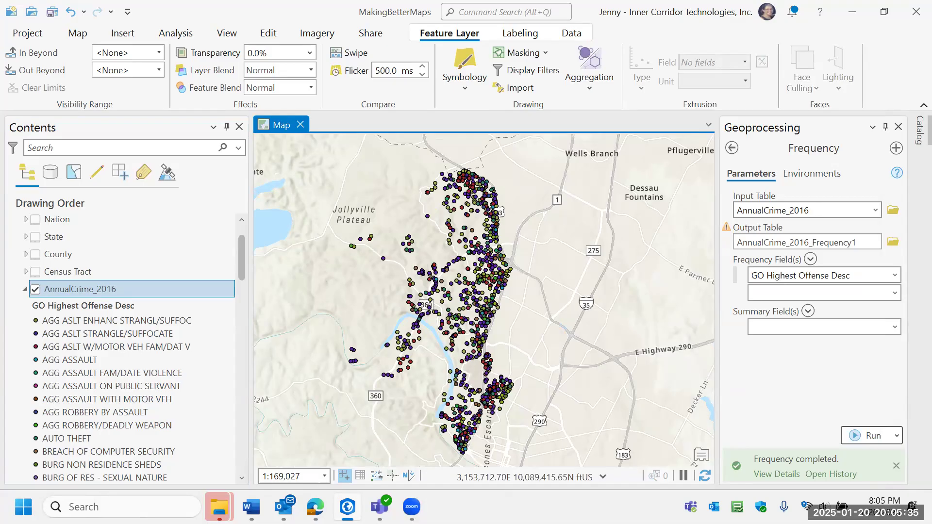
key(alt+Tab)
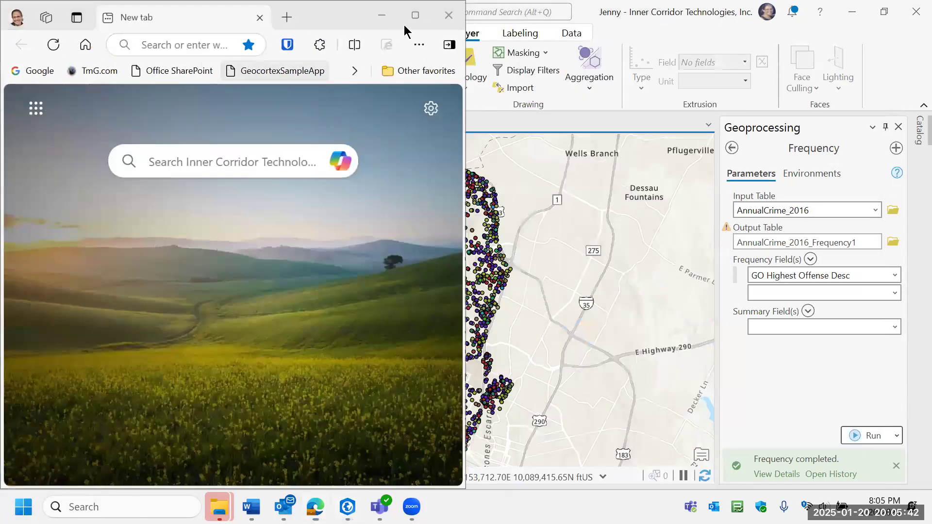
Maximize the Edge window and search for teachmegis.
click(410, 22)
click(330, 37)
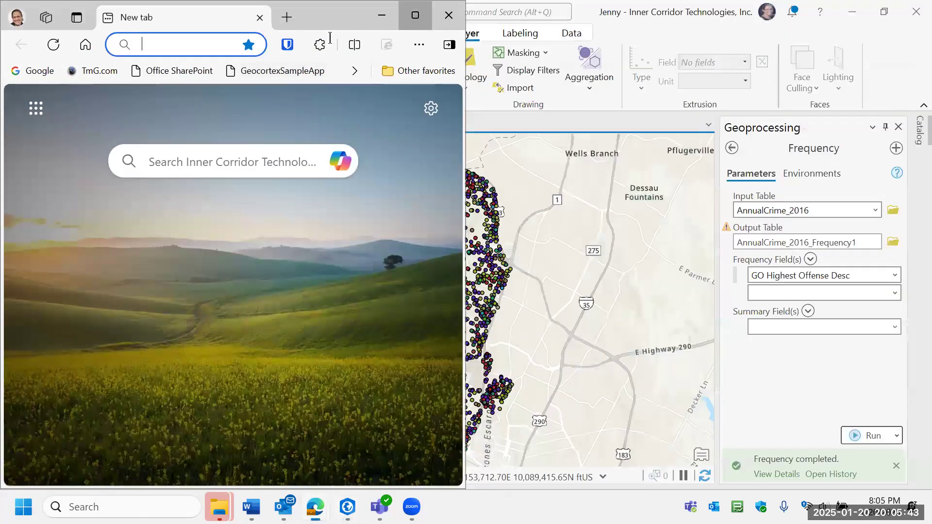
key(super+Up)
text(teach)
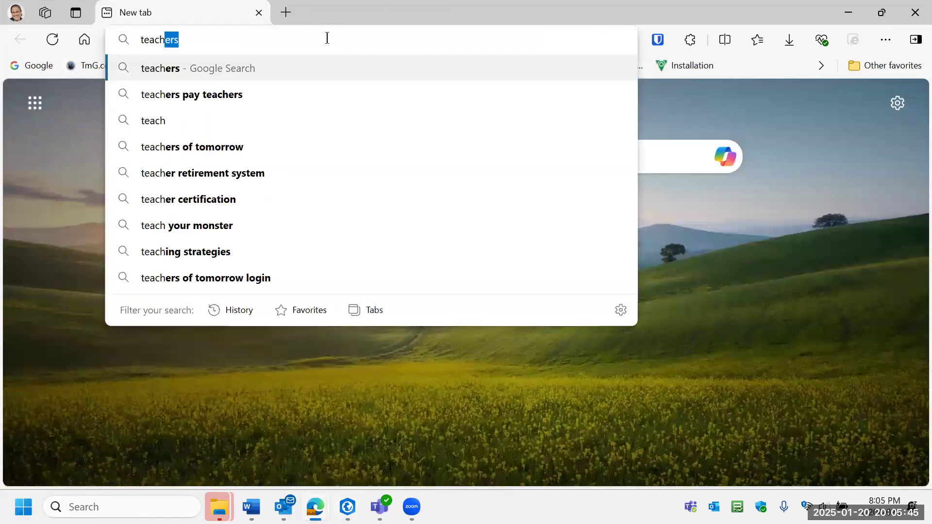
text(megis)
key(Return)
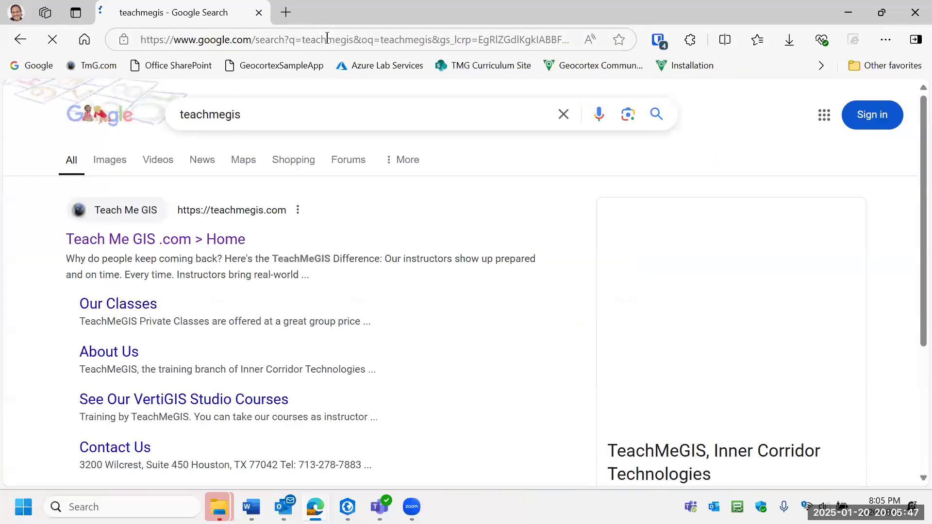
Browse the TeachMeGIS Our Classes course list, then minimize Edge to return to ArcGIS Pro.
click(119, 305)
scroll(752, 301, down, 10)
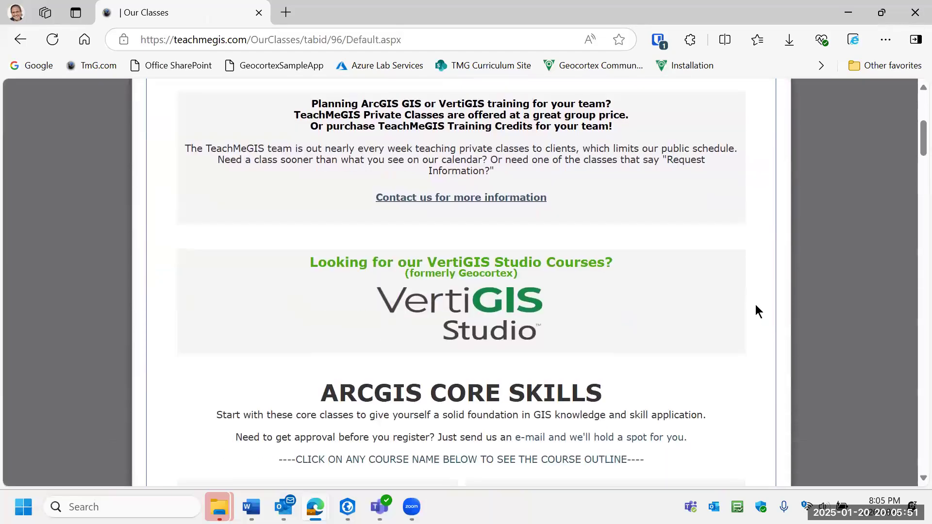
scroll(759, 311, down, 4)
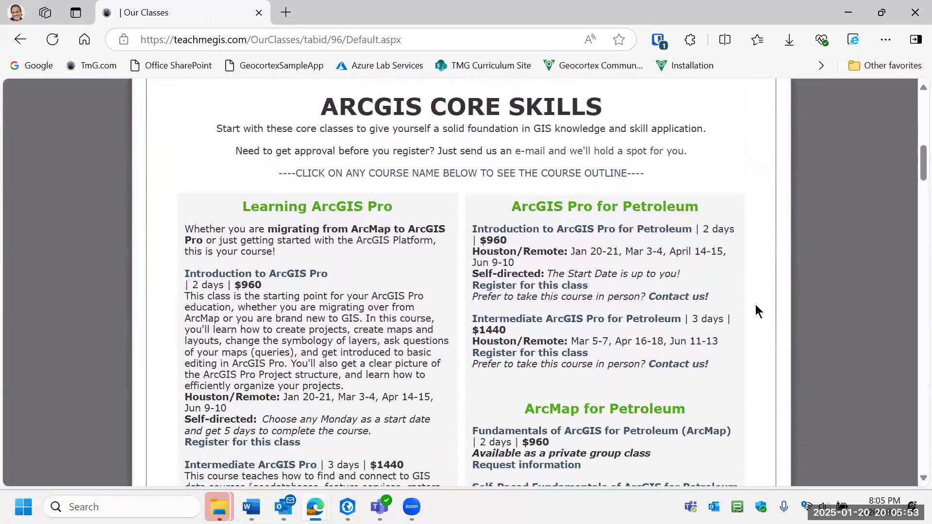
scroll(759, 311, down, 11)
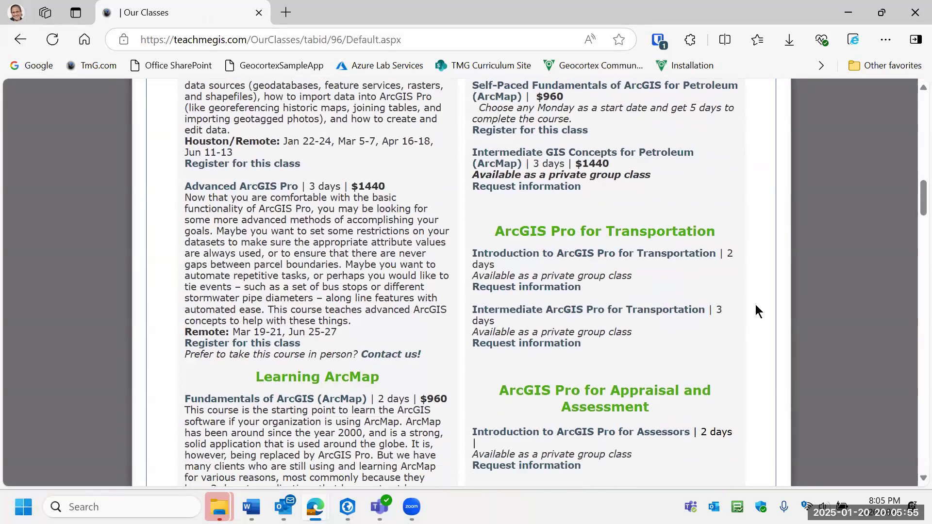
scroll(759, 310, down, 6)
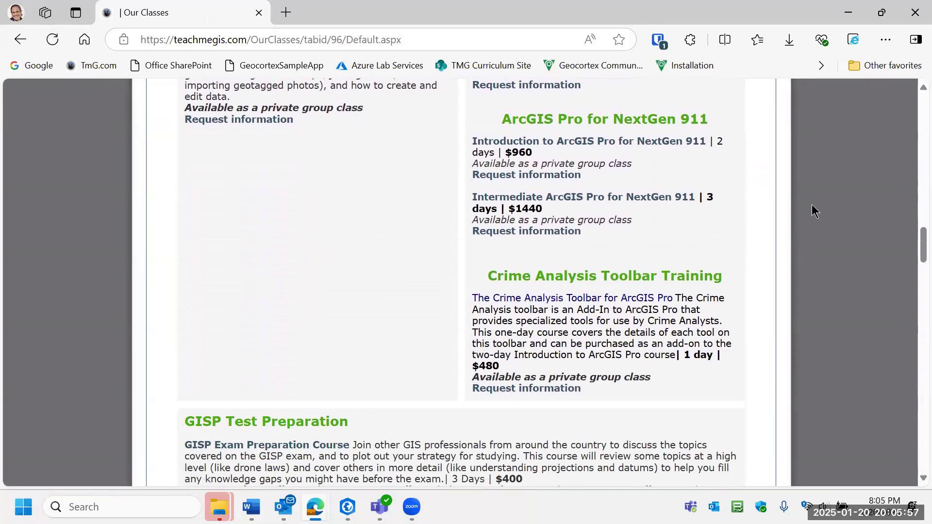
click(850, 15)
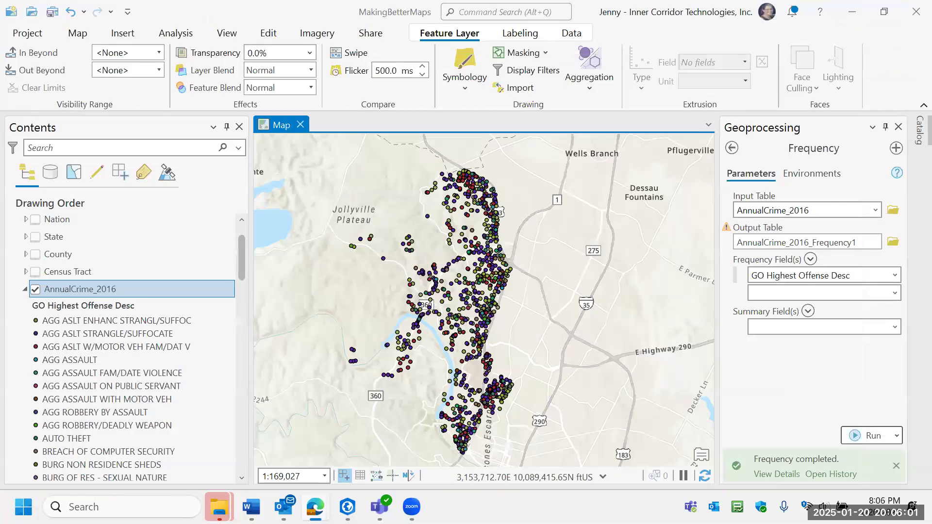